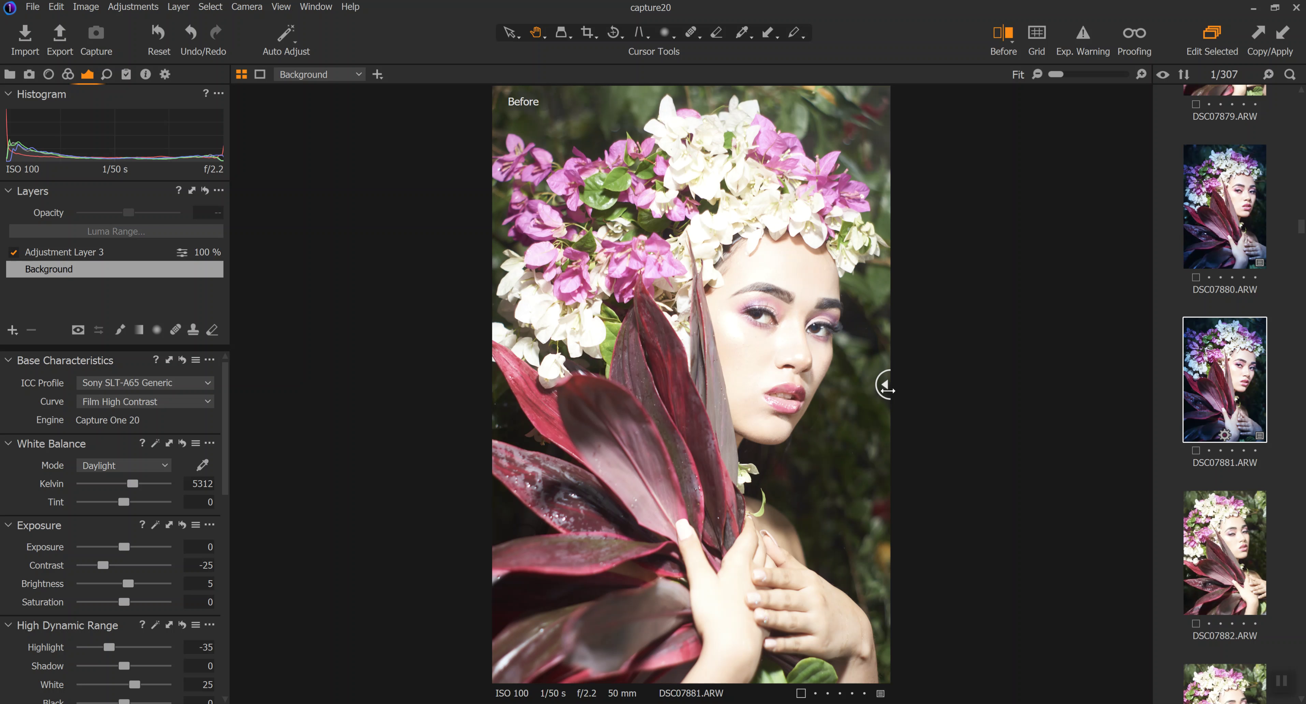
Compare the full portrait before and after the raw adjustments and inspect the adjusted face at 100%
left_click_drag(884, 384, 429, 432)
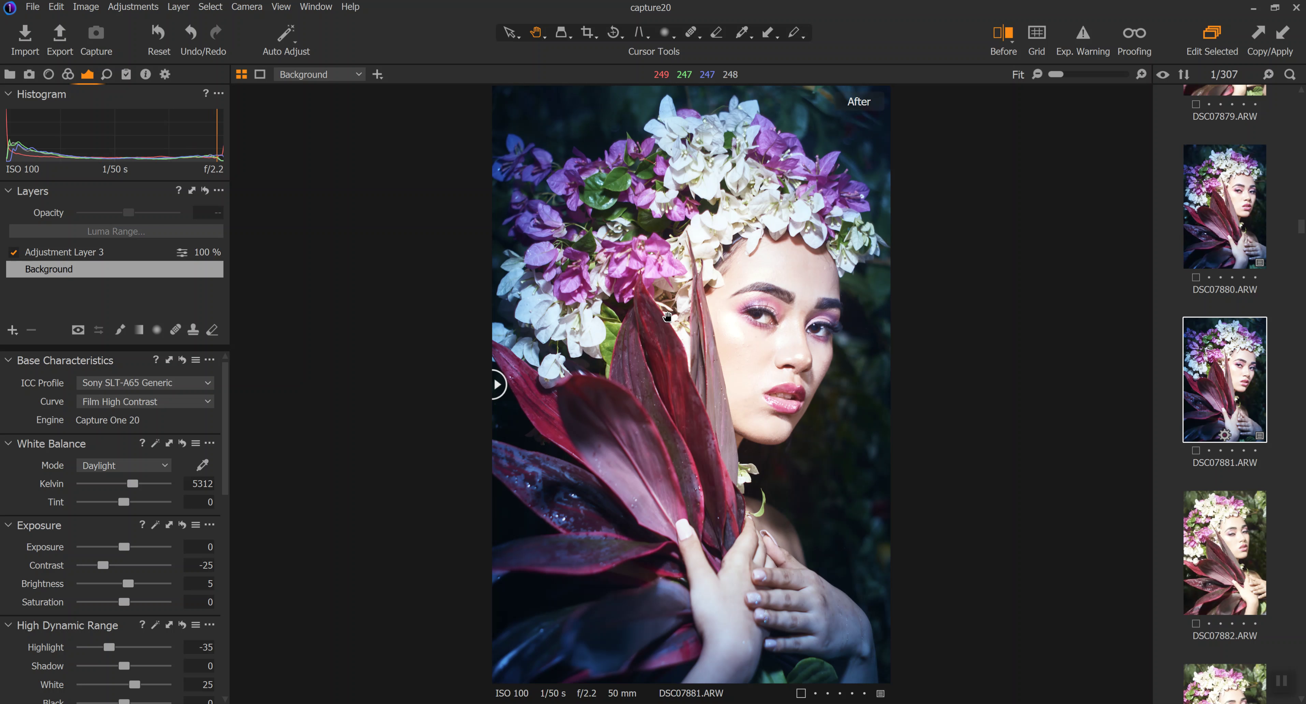
double_click(775, 327)
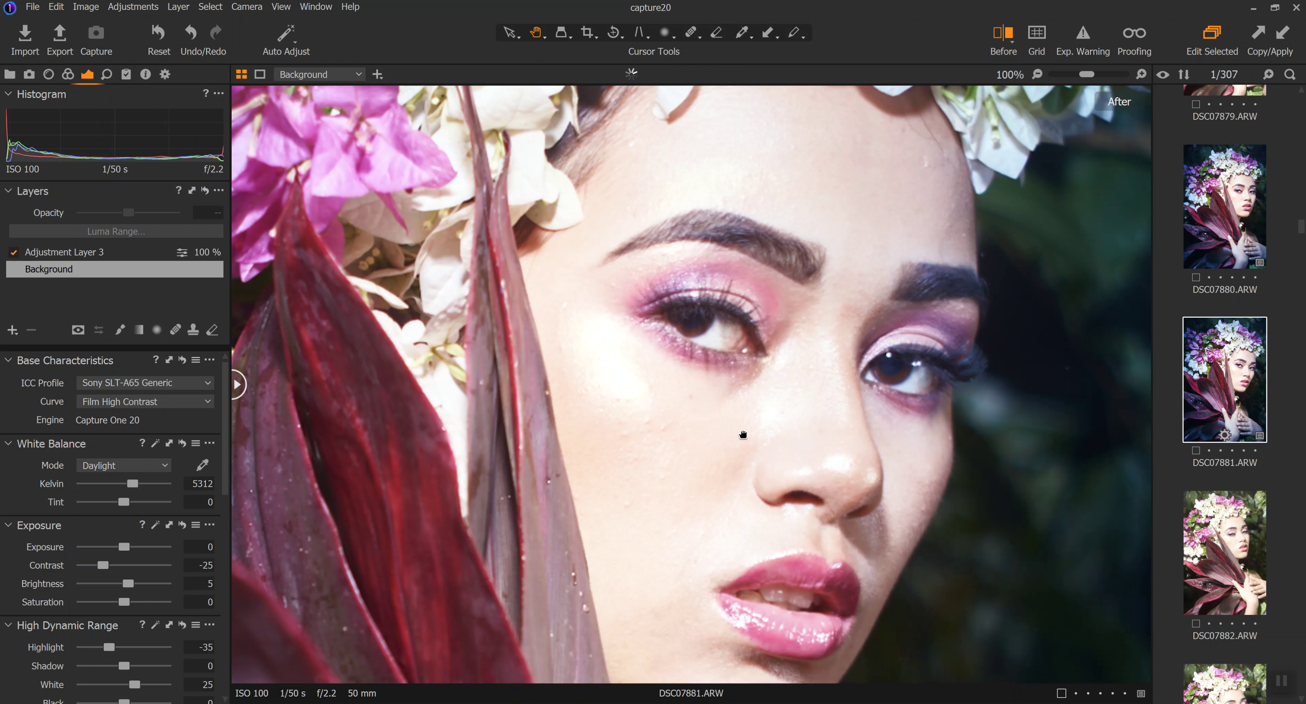
scroll(715, 409, "down", 1)
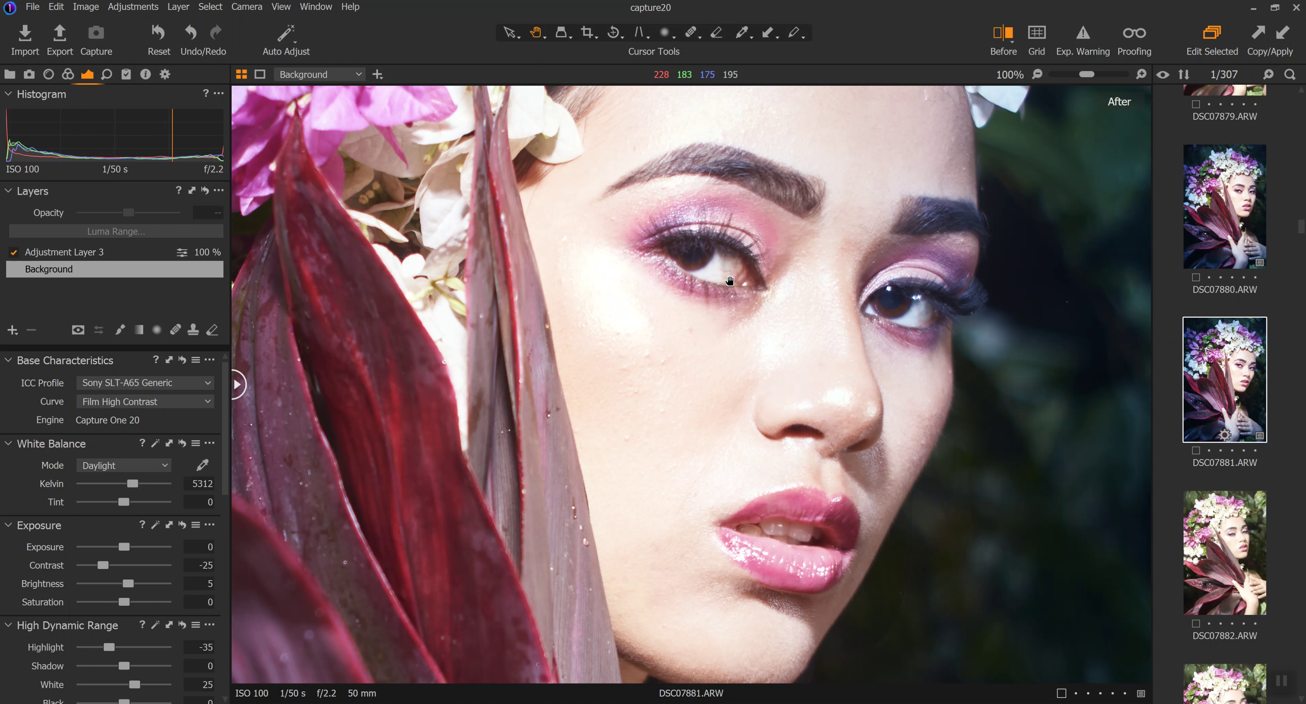
double_click(728, 269)
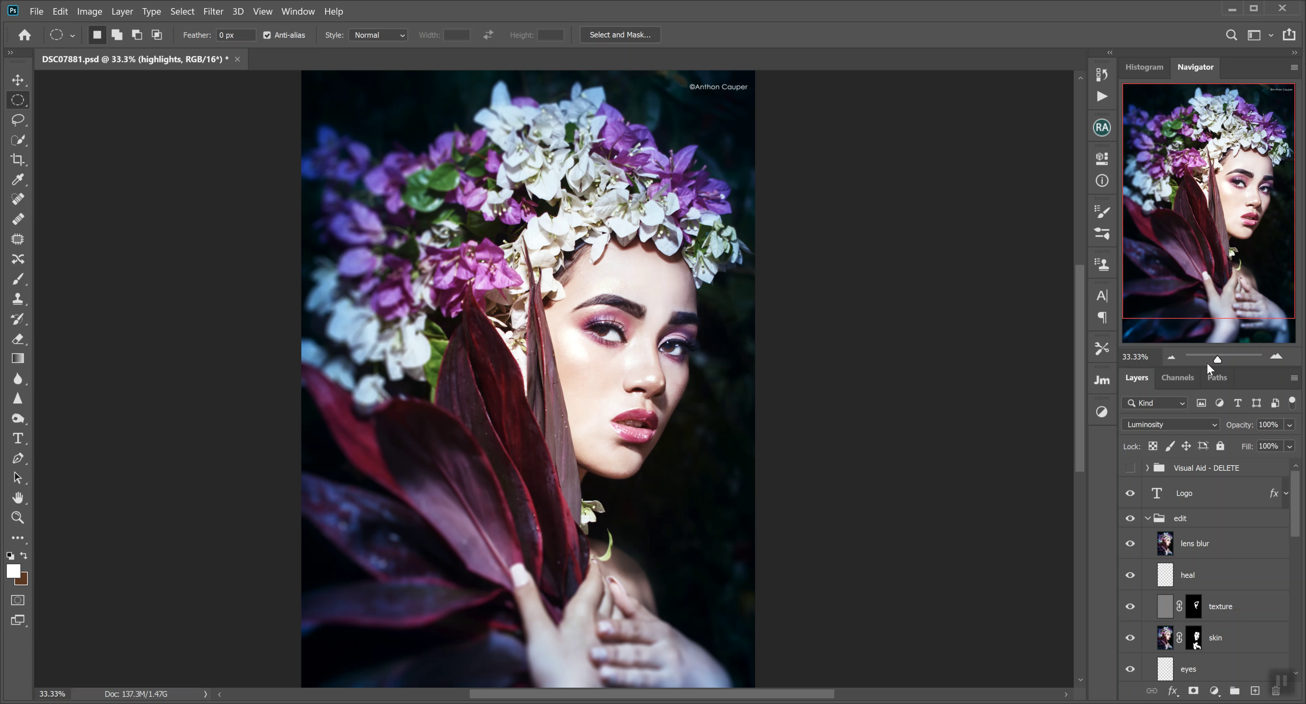
In Photoshop, hide all retouching layers of DSC07881.psd and leave only the Background layer visible, viewing the face at 100%
left_click(1146, 356)
type("100")
key("Return")
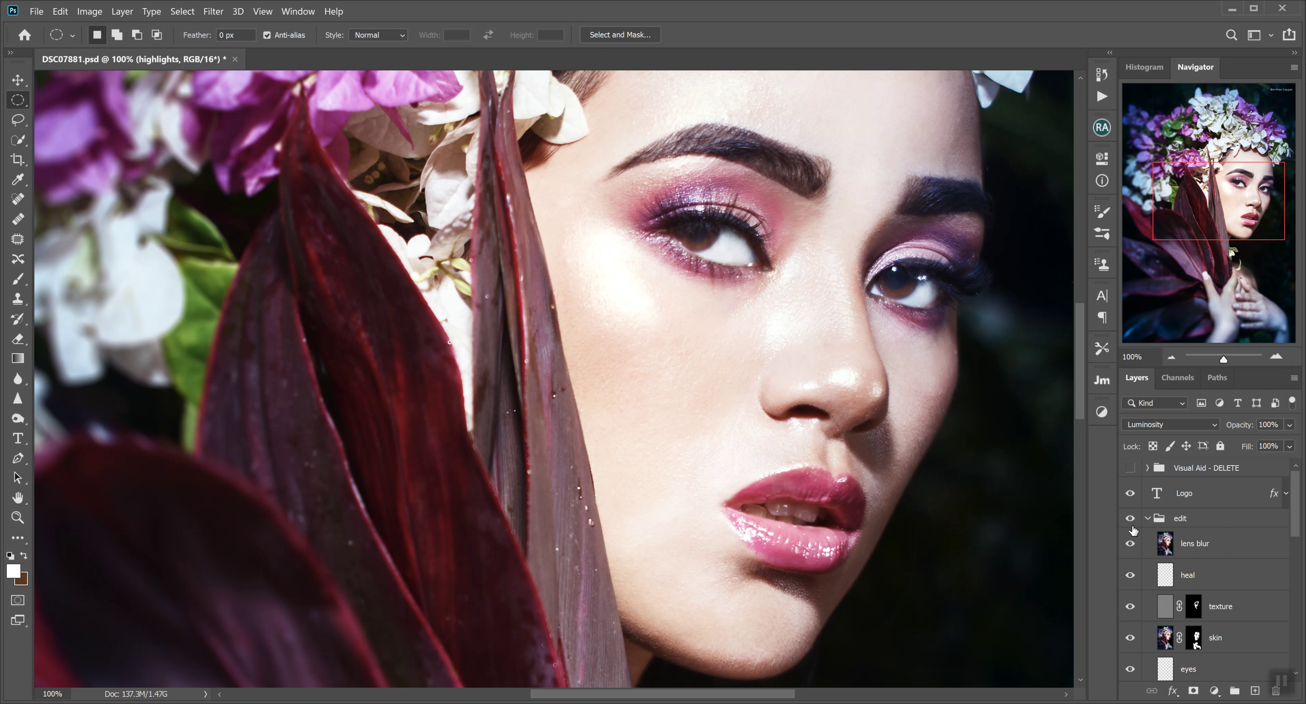
left_click_drag(1131, 541, 1130, 691)
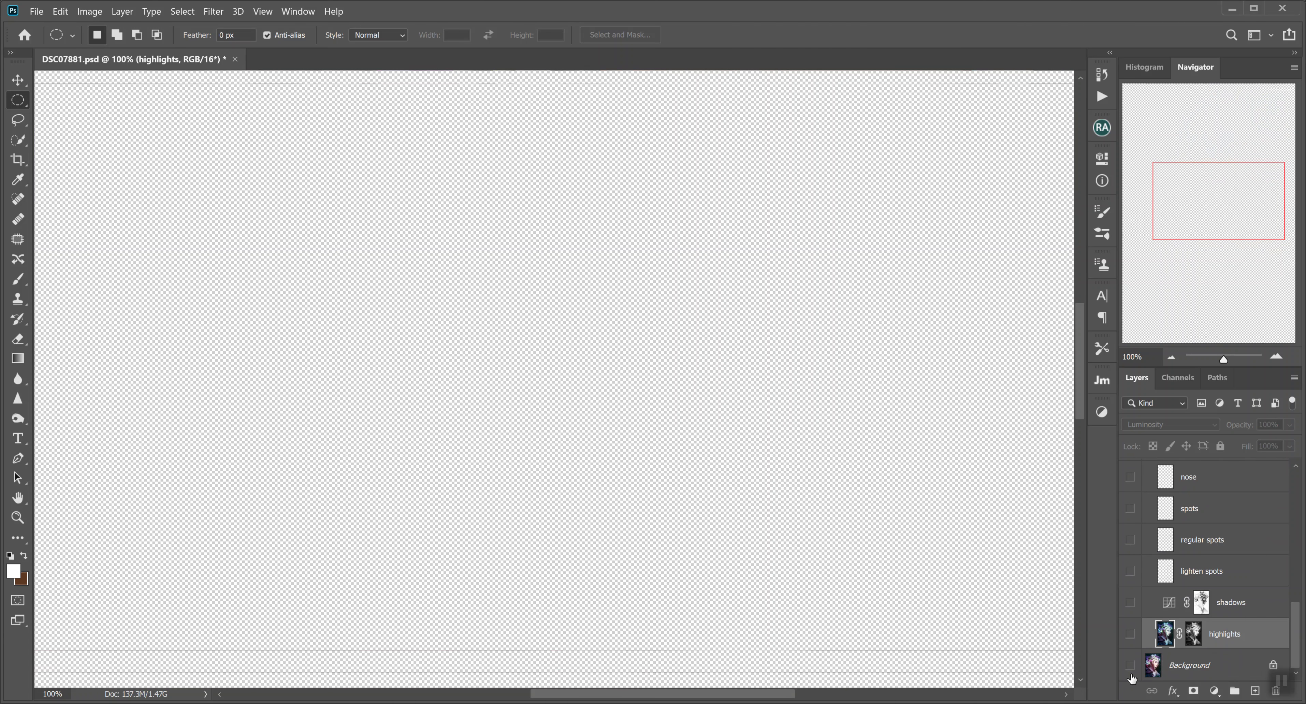
left_click(1130, 665)
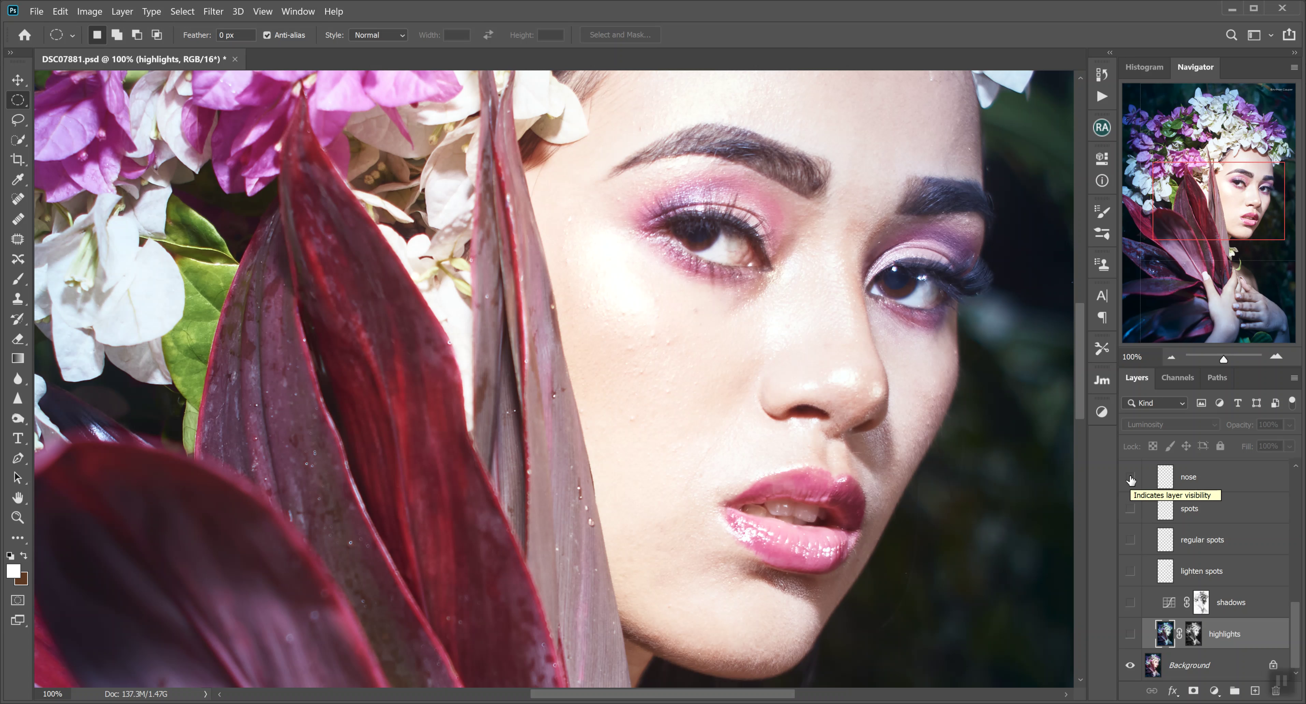
Show the highlights and shadows layers and compare the whole portrait with both of them off and on
left_click(1130, 635)
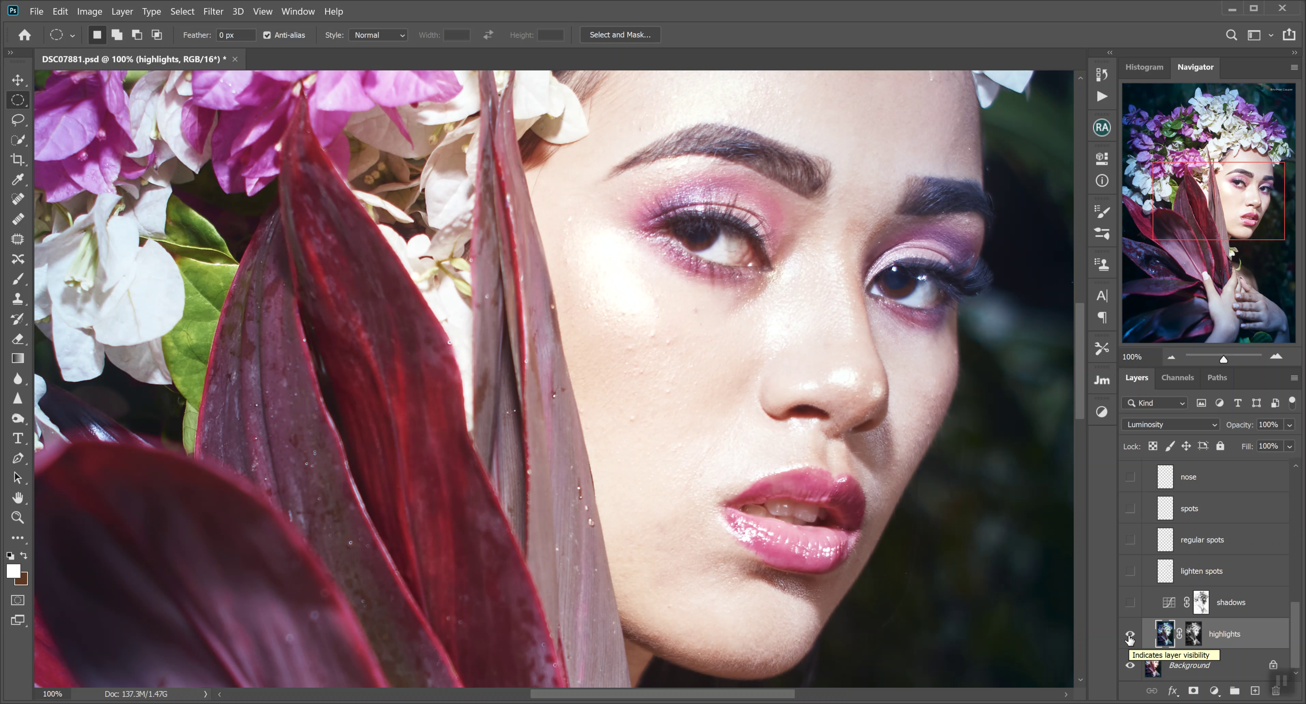
left_click(1125, 615)
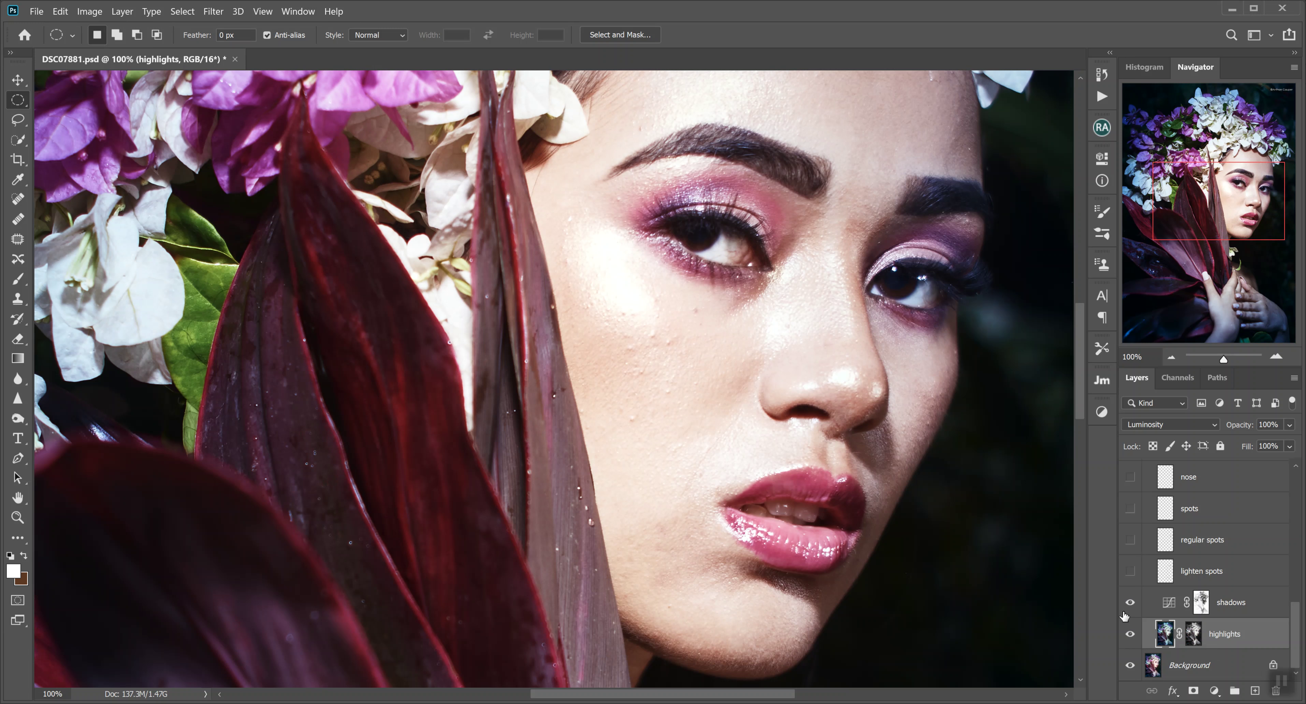
left_click(1171, 357)
left_click(1171, 358)
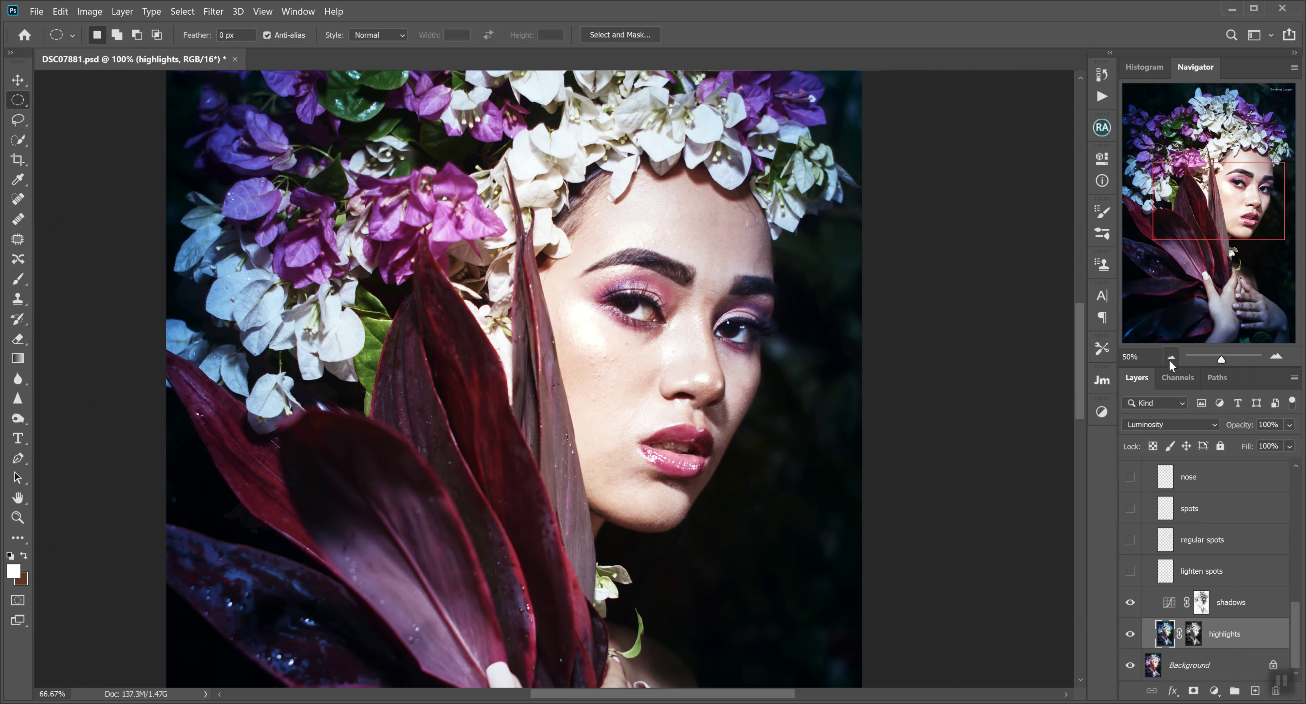
left_click(1171, 359)
left_click(1168, 360)
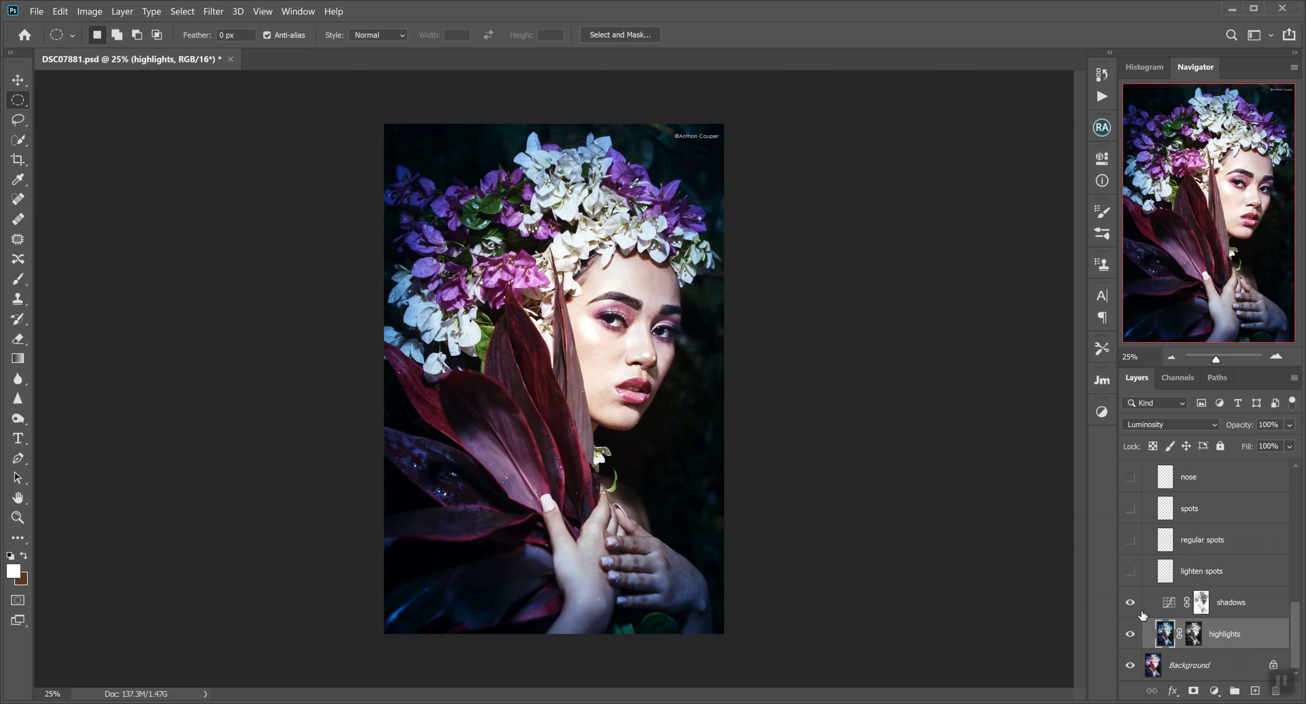
left_click(1130, 602)
left_click(1130, 635)
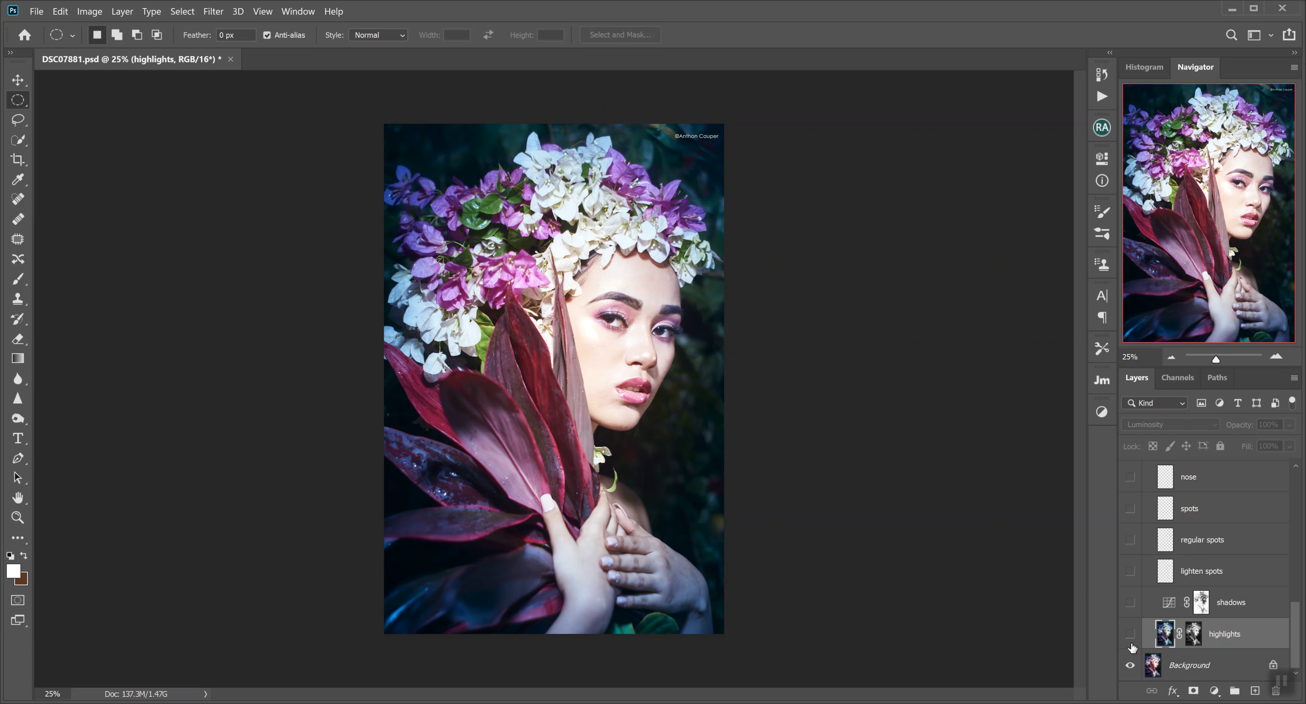
left_click(1130, 636)
left_click(1129, 602)
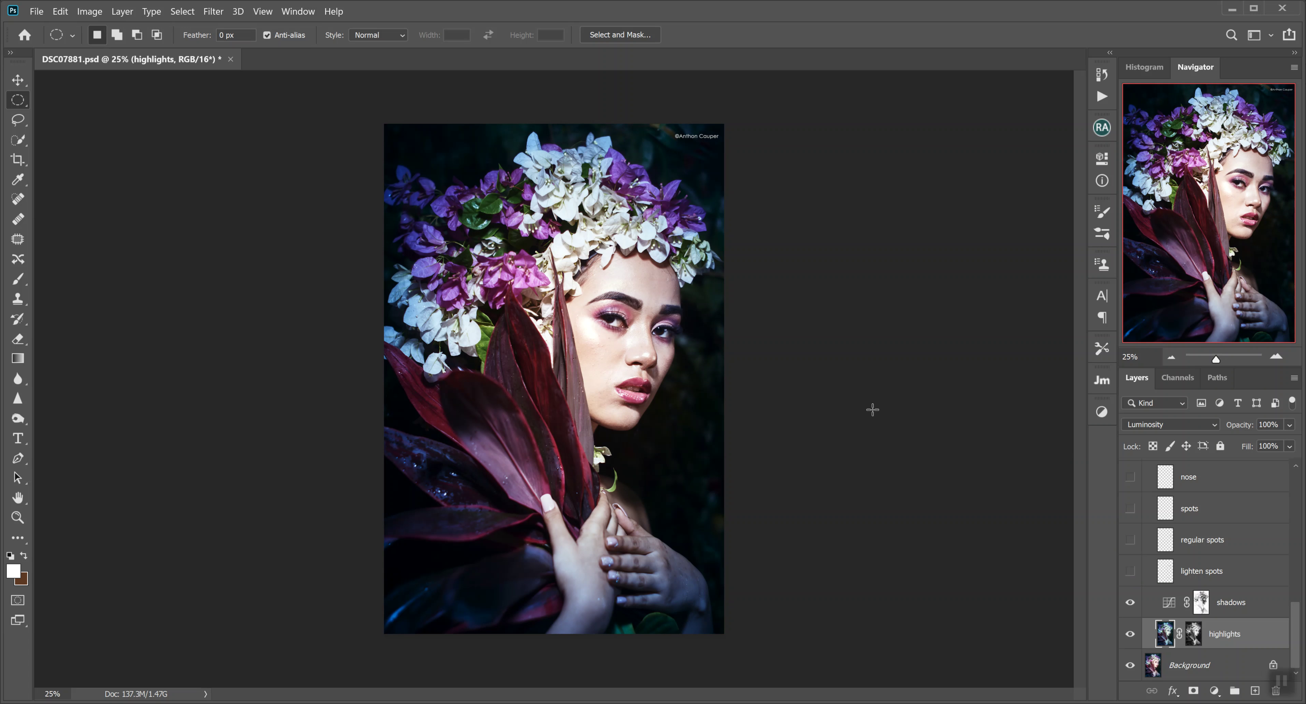
Show the lighten spots layer and compare the skin at 100% with the layer off and on
left_click(1129, 572)
left_click(1276, 358)
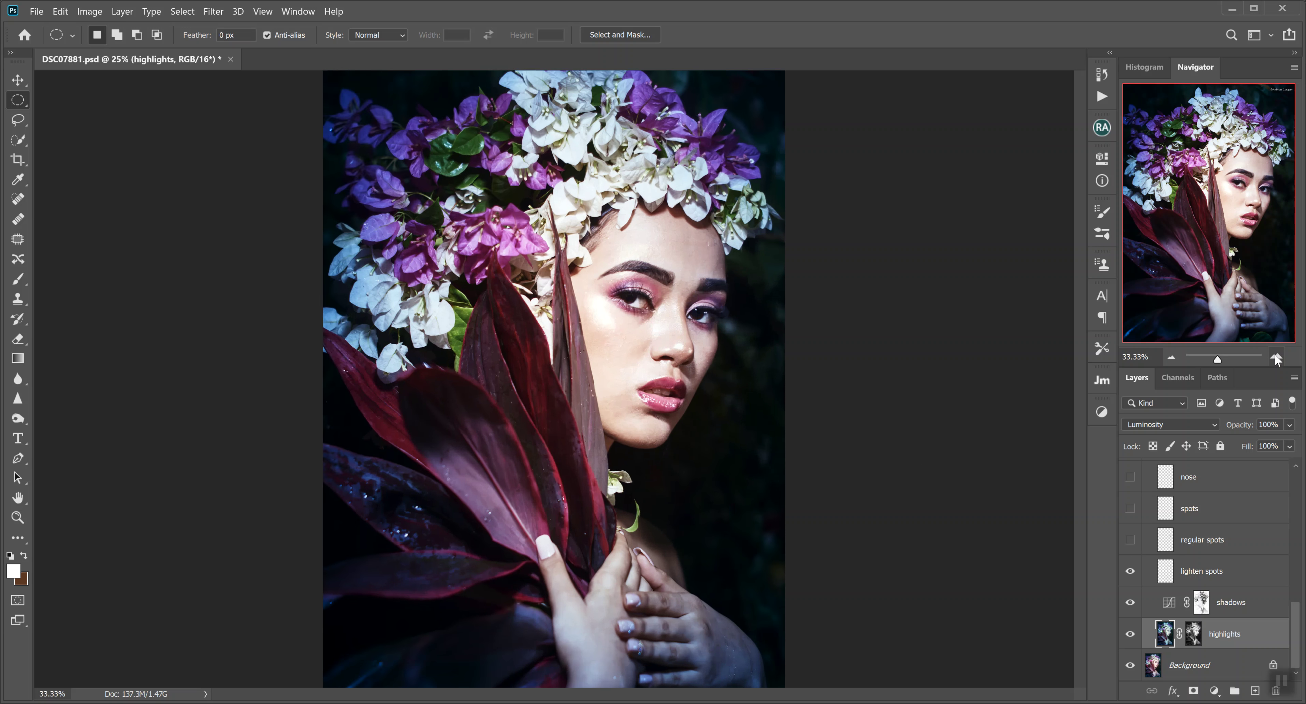
left_click(1275, 358)
left_click(1276, 358)
left_click(1276, 358)
left_click(1130, 572)
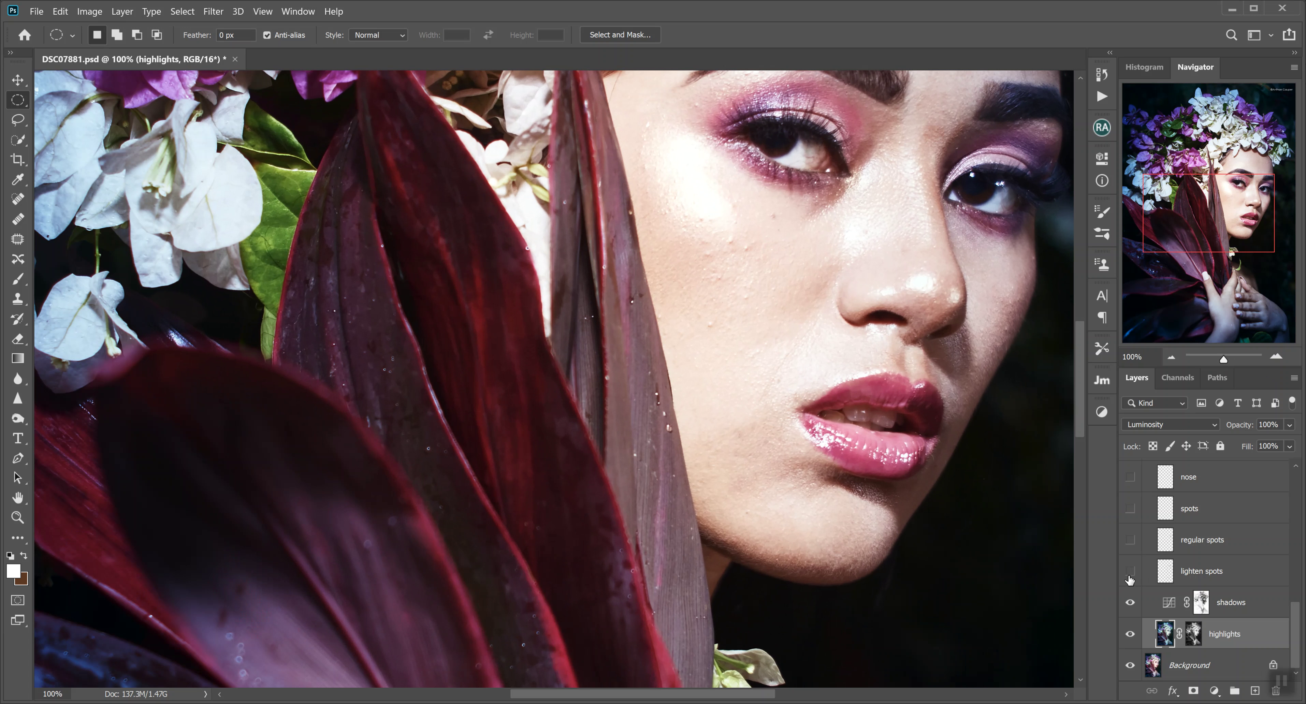
left_click(1130, 574)
left_click(1130, 573)
left_click(1131, 573)
left_click(1131, 573)
left_click(1131, 573)
Show the regular spots, spots and nose layers, comparing the skin with the regular spots and nose layers off and on
left_click(1131, 547)
left_click(1131, 546)
left_click(1131, 547)
left_click(1130, 513)
left_click(1130, 477)
left_click(1130, 479)
left_click(1129, 482)
Show the masked eyes layer above the nose layer and inspect both eyes closely at 200%
left_click(1171, 358)
scroll(1288, 594, "up", 5)
scroll(1288, 594, "up", 2)
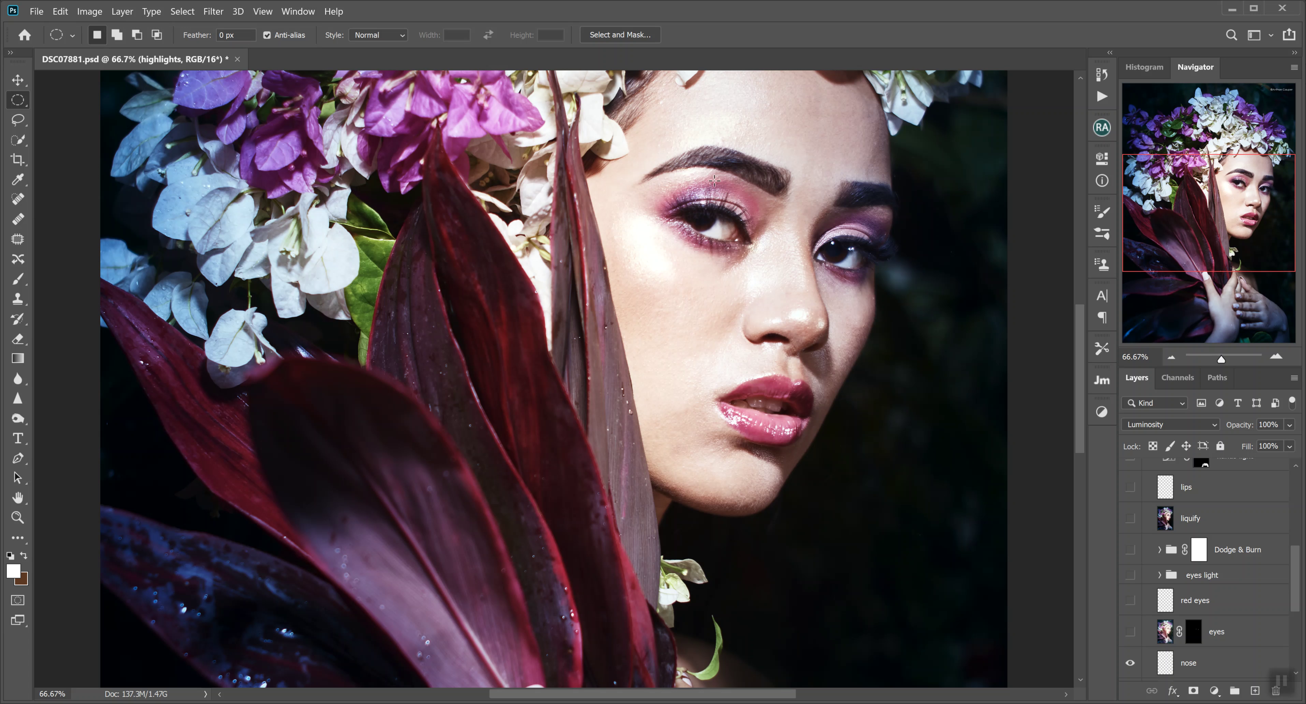
left_click(1130, 632)
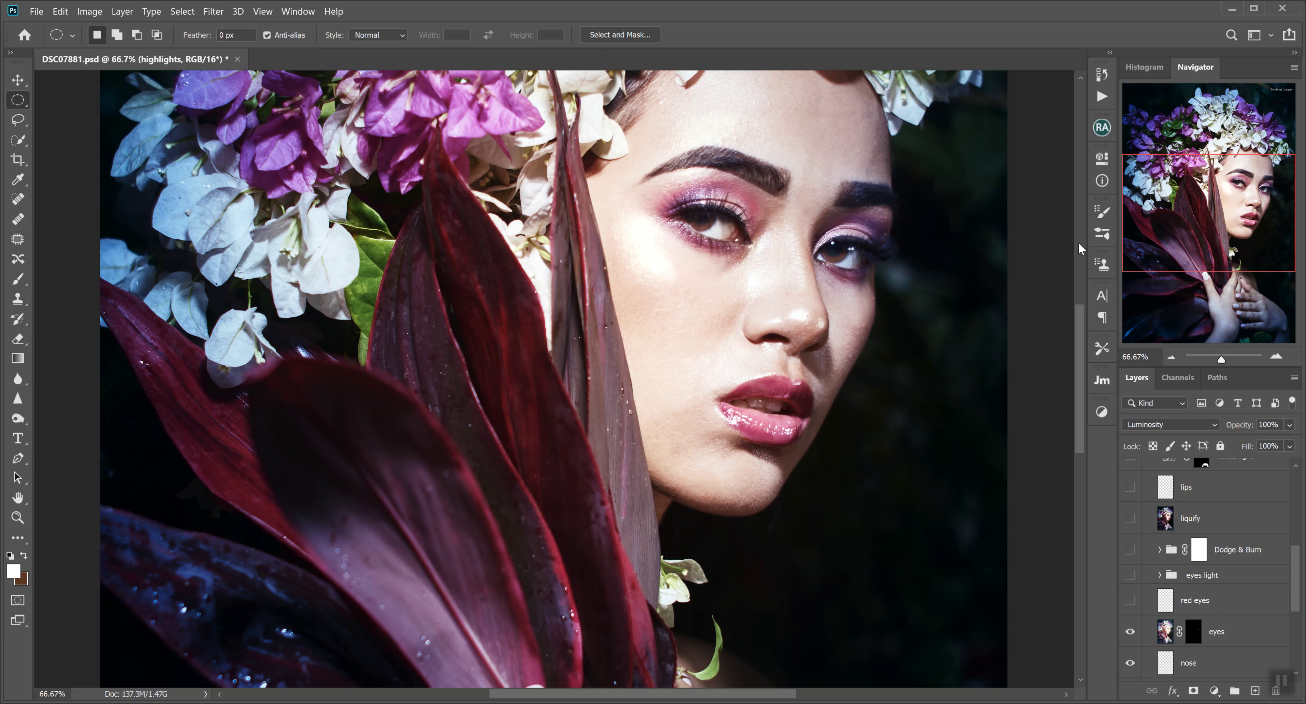
left_click(1277, 358)
left_click(1277, 357)
left_click_drag(1218, 198, 1248, 177)
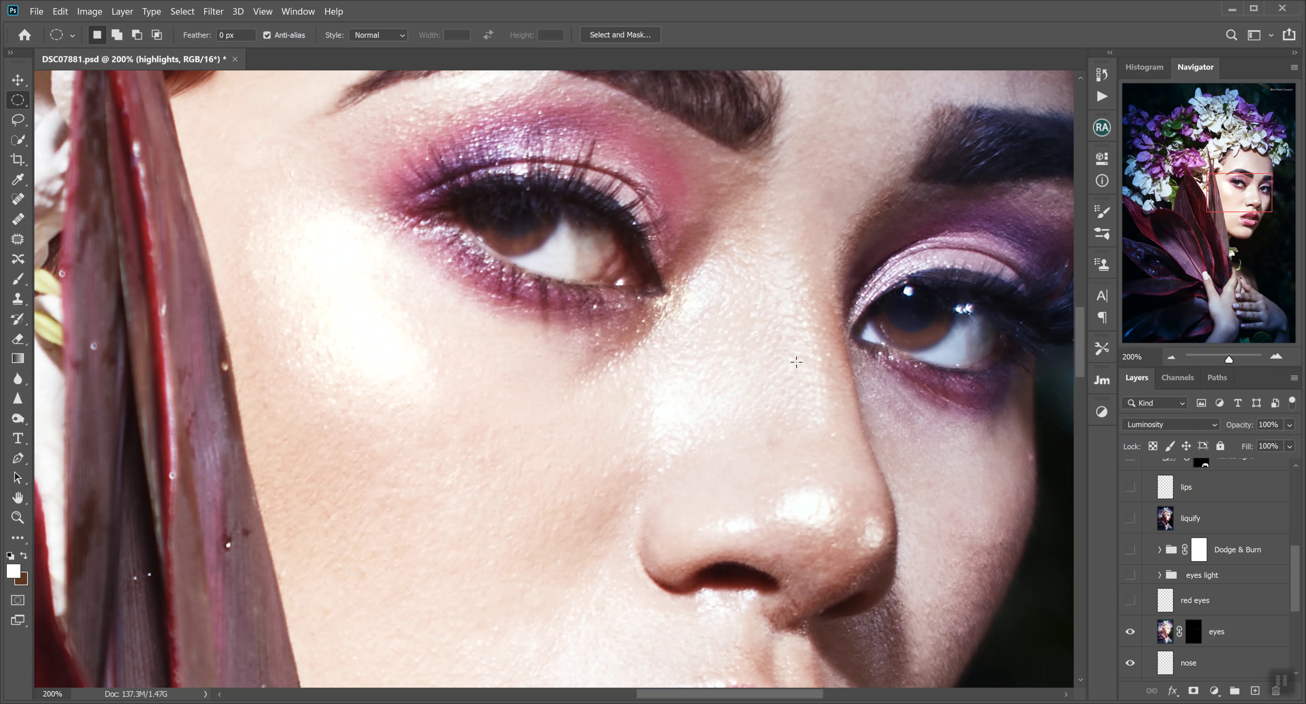
left_click(1171, 358)
left_click(1171, 358)
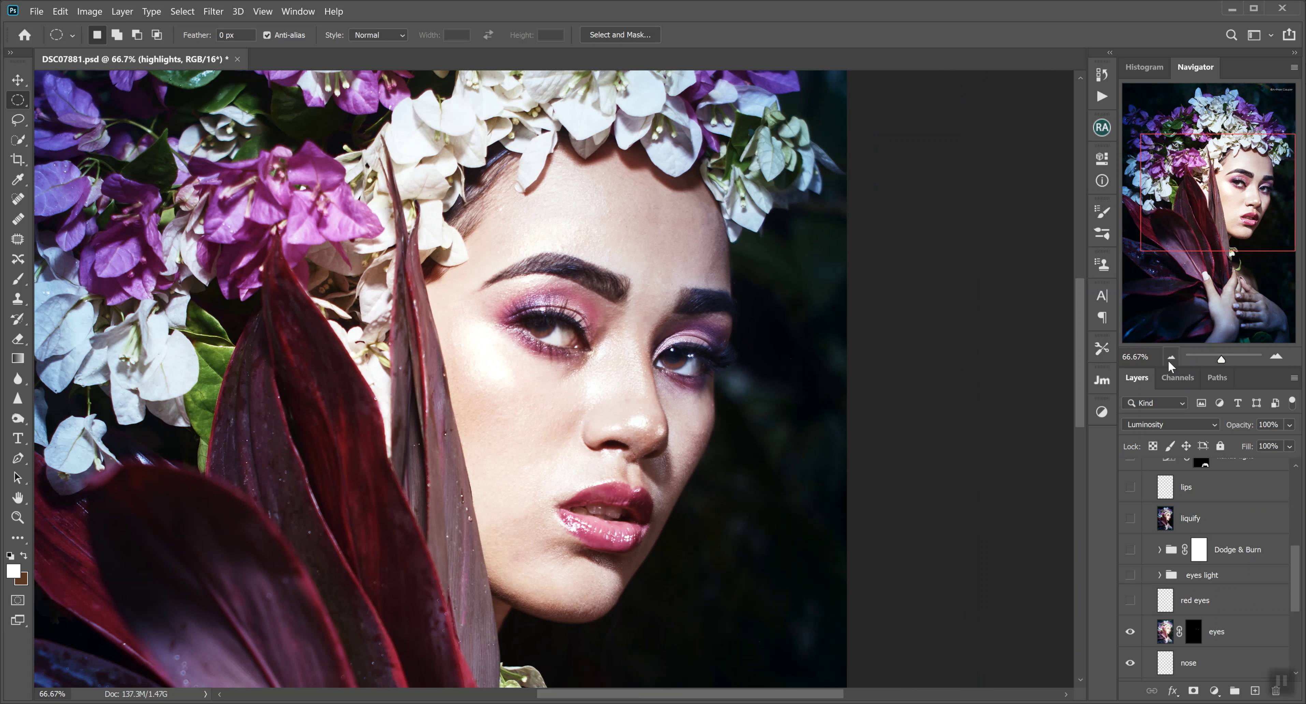
Show the red eyes layer, comparing the eyes with it off and on, and show the eyes light group
left_click(1134, 599)
left_click(1130, 605)
left_click(1129, 604)
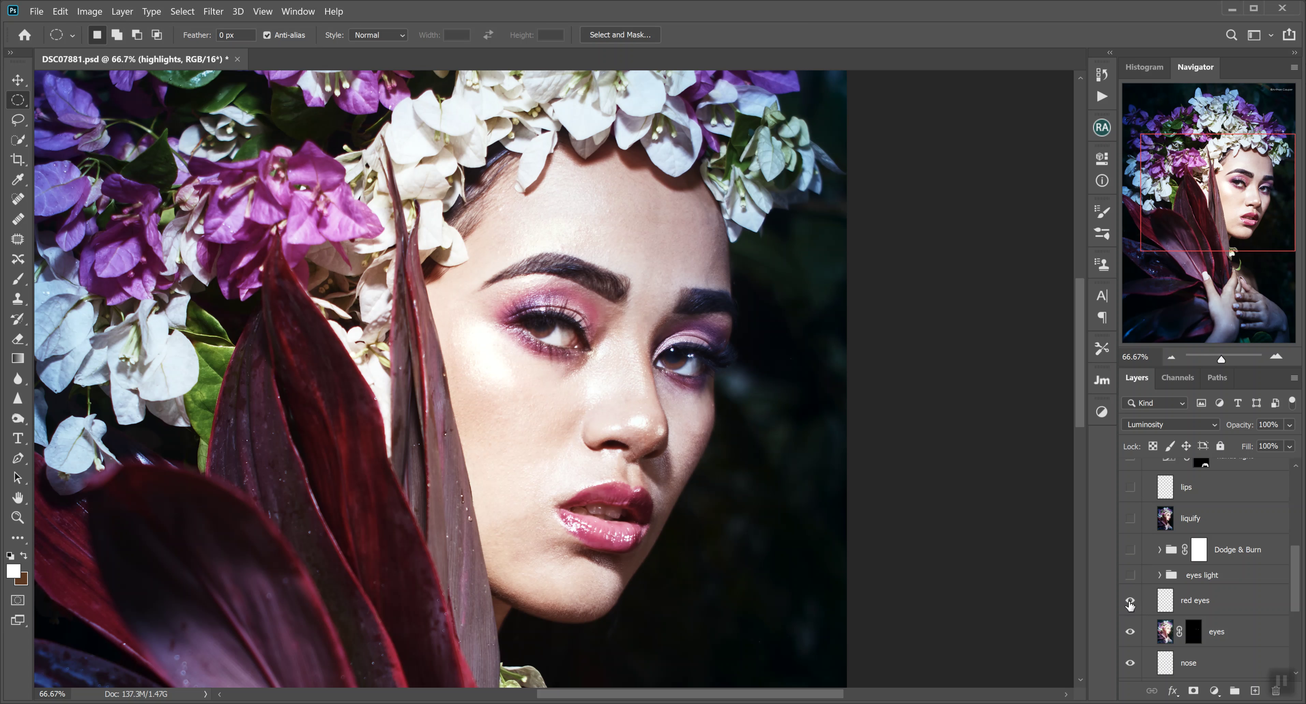
left_click(1130, 575)
Show the Dodge & Burn group and compare the whole portrait with the group off and on
left_click(1172, 358)
left_click(1171, 357)
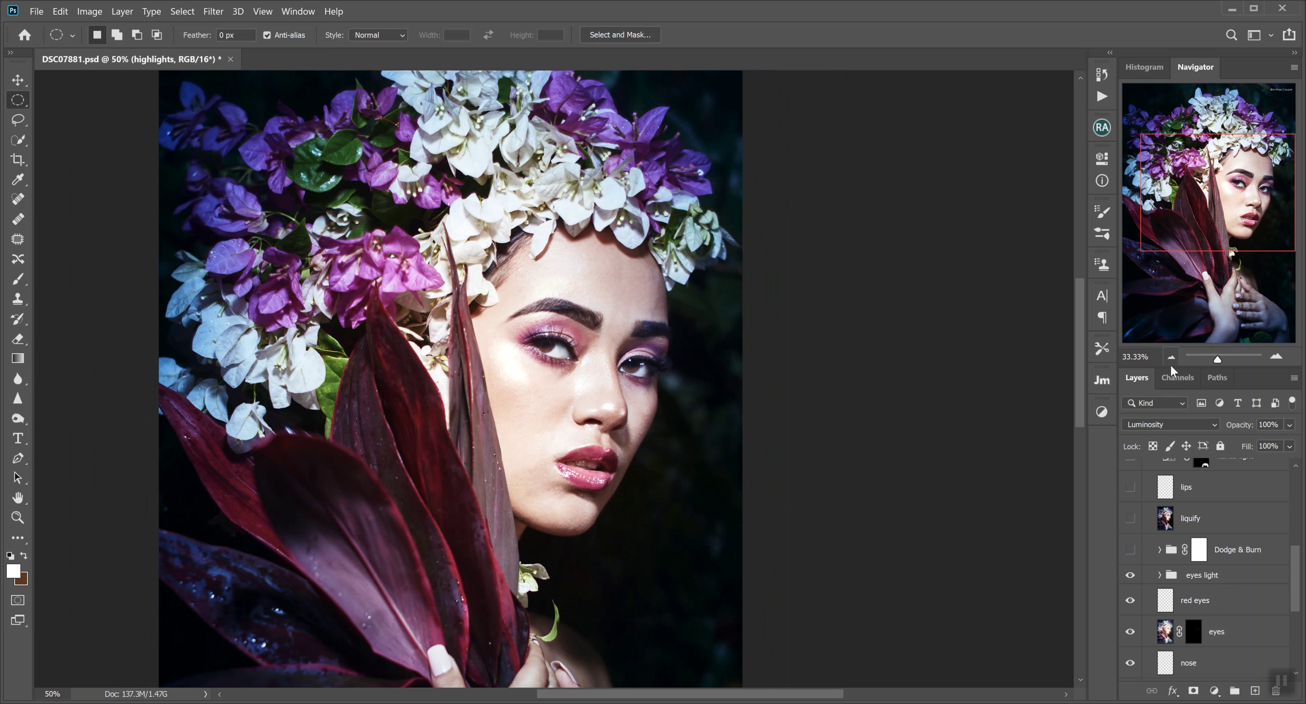
left_click(1171, 361)
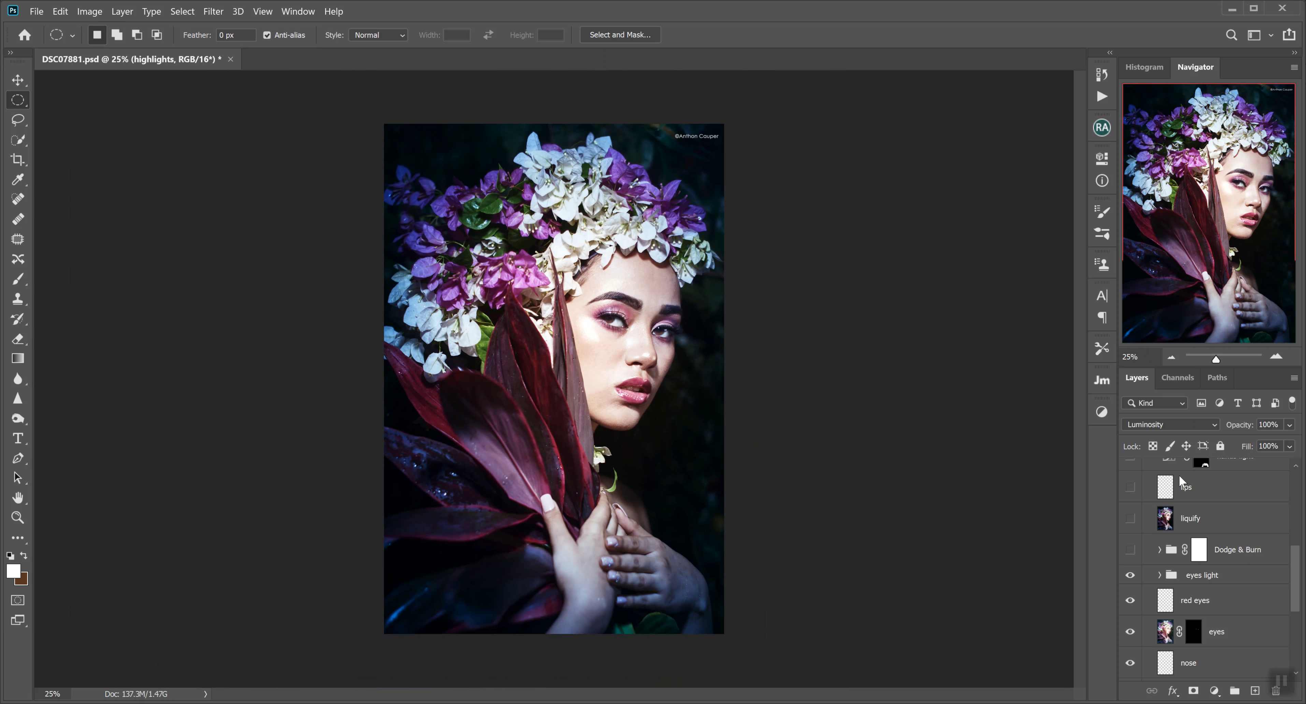
left_click(1130, 550)
left_click(1131, 551)
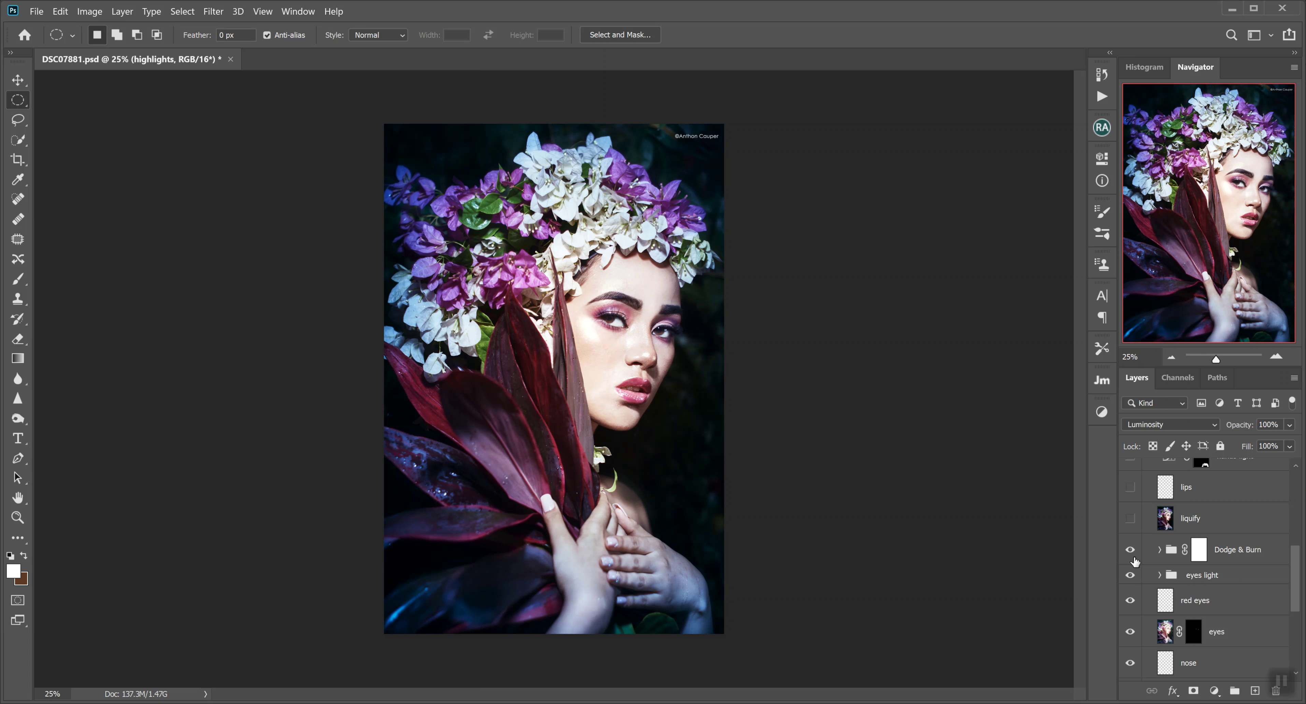
left_click(1131, 552)
left_click(1131, 552)
left_click(1132, 554)
left_click(1131, 554)
Show the liquify layer and compare the portrait's shapes with the layer off and on
left_click(1278, 358)
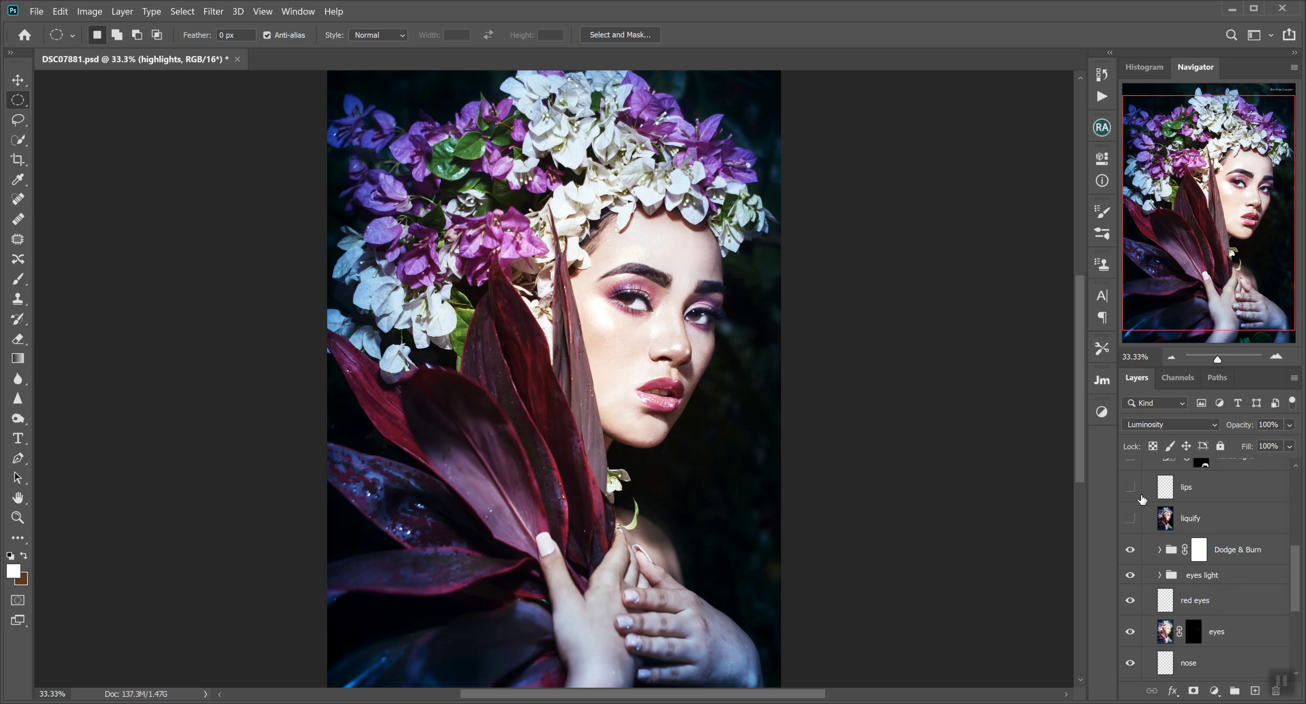
left_click(1130, 519)
left_click(1131, 519)
left_click(1130, 519)
Compare the lips at 200% with the liquify layer off and on, temporarily marking the mouth corner with an elliptical selection
left_click(1276, 358)
left_click(1276, 358)
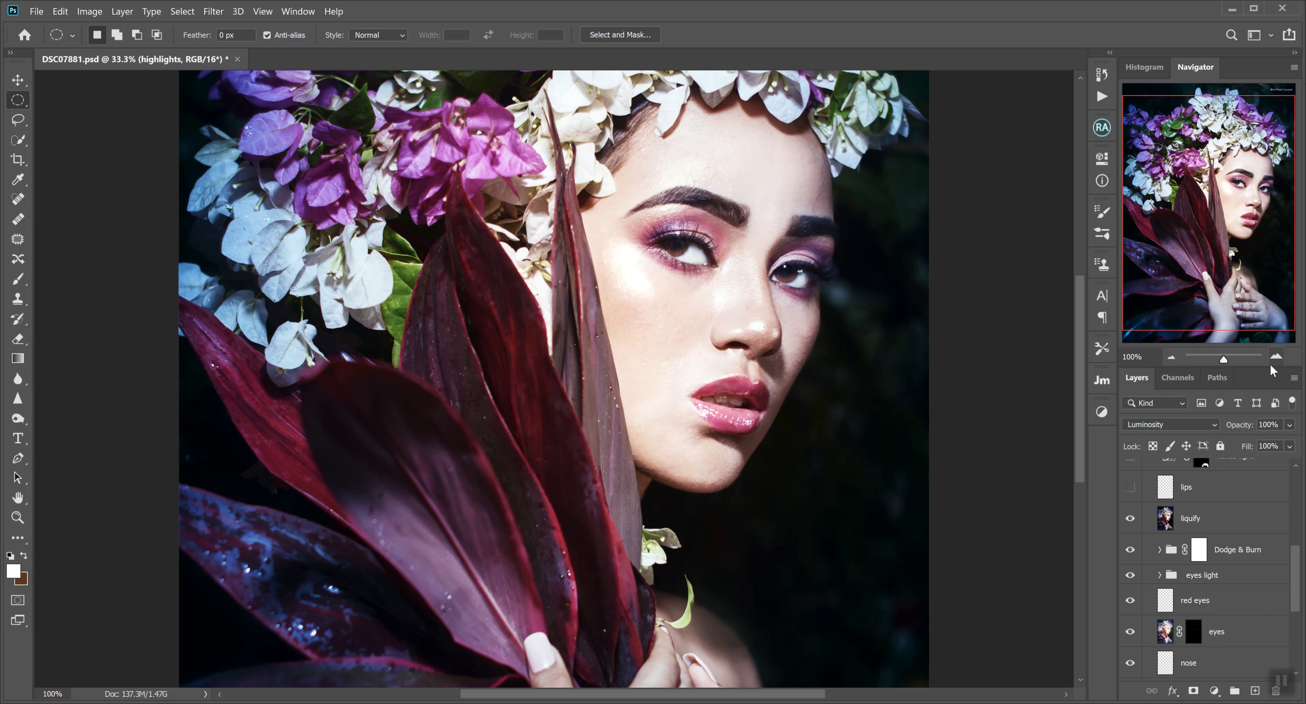
left_click(1276, 359)
left_click(1276, 359)
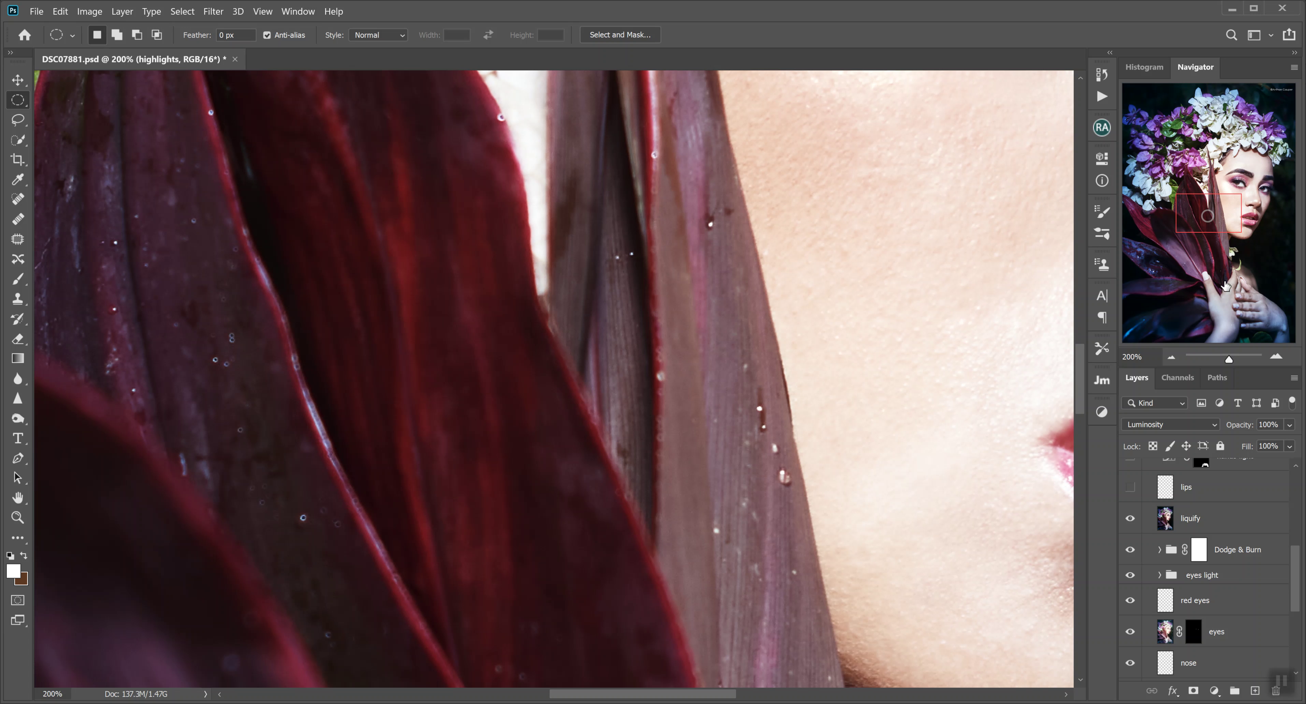
left_click_drag(1252, 231, 1242, 223)
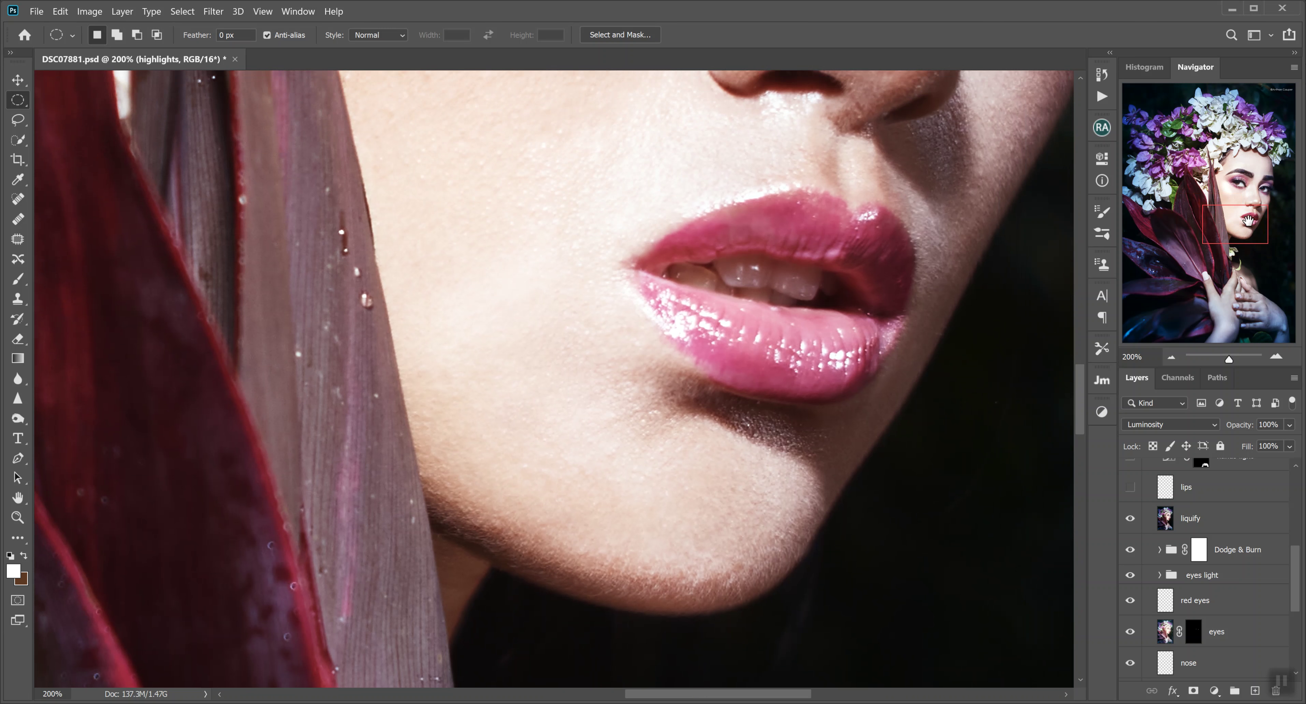
left_click(1190, 523)
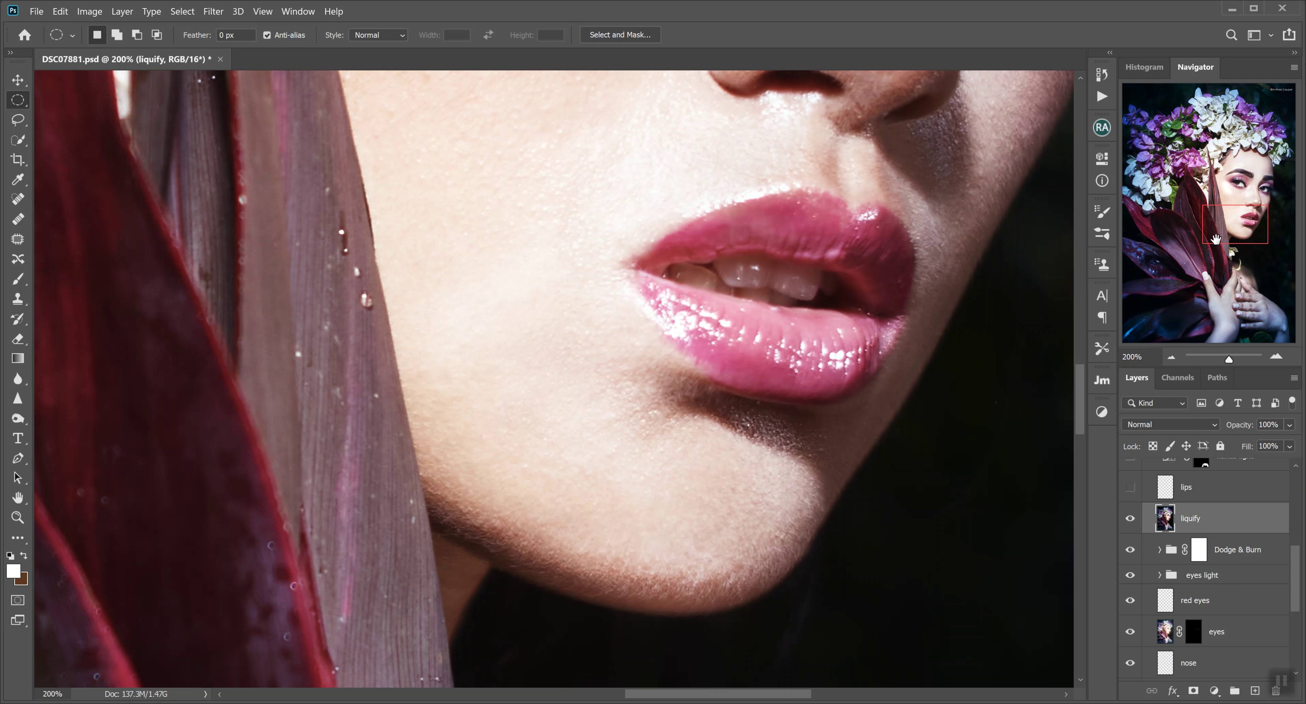
left_click(1130, 519)
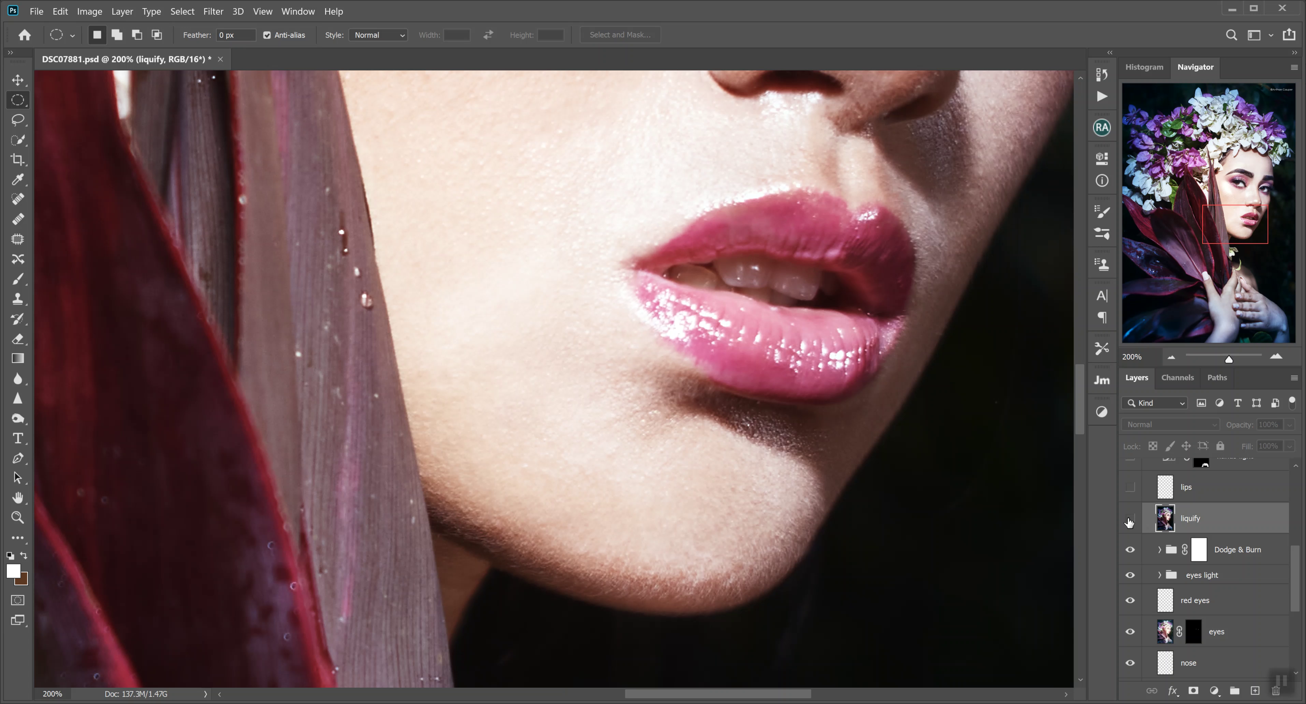
left_click_drag(685, 214, 601, 290)
left_click(1131, 520)
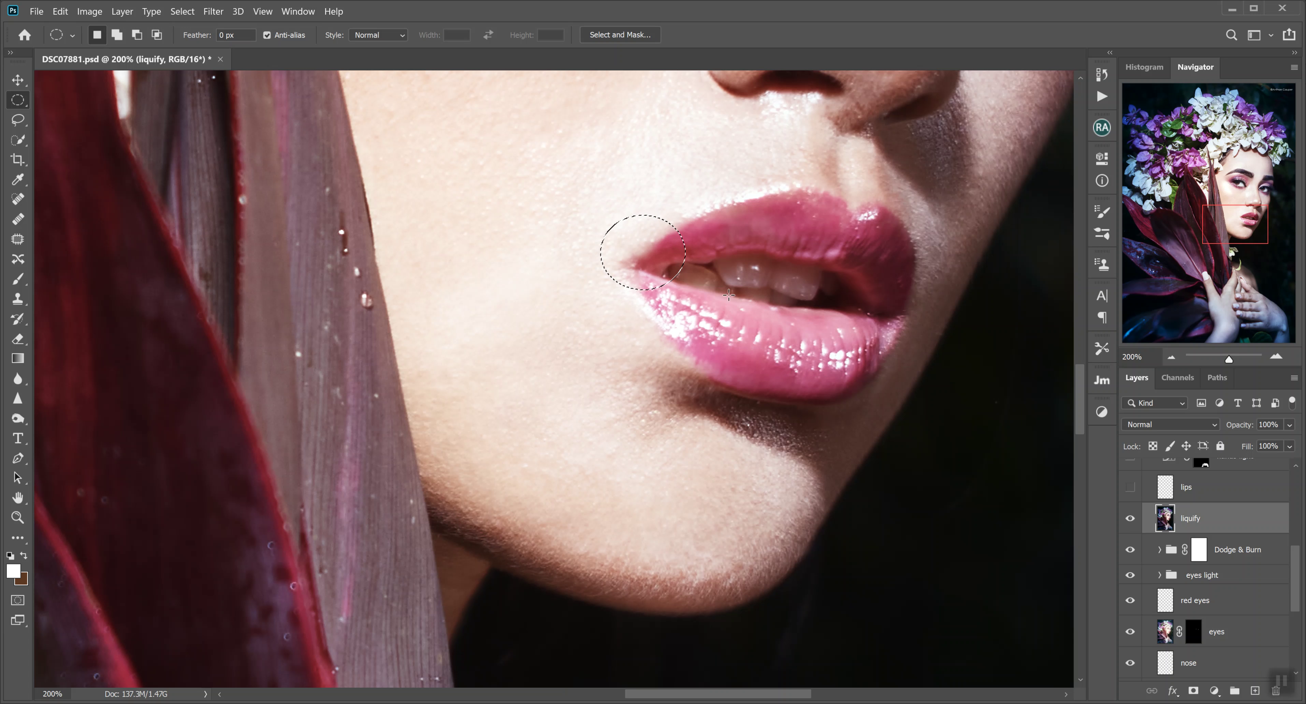
key("ctrl+d")
Show and select the lips layer, compare the lips with it off and on, and return to the wider portrait view
left_click(1131, 489)
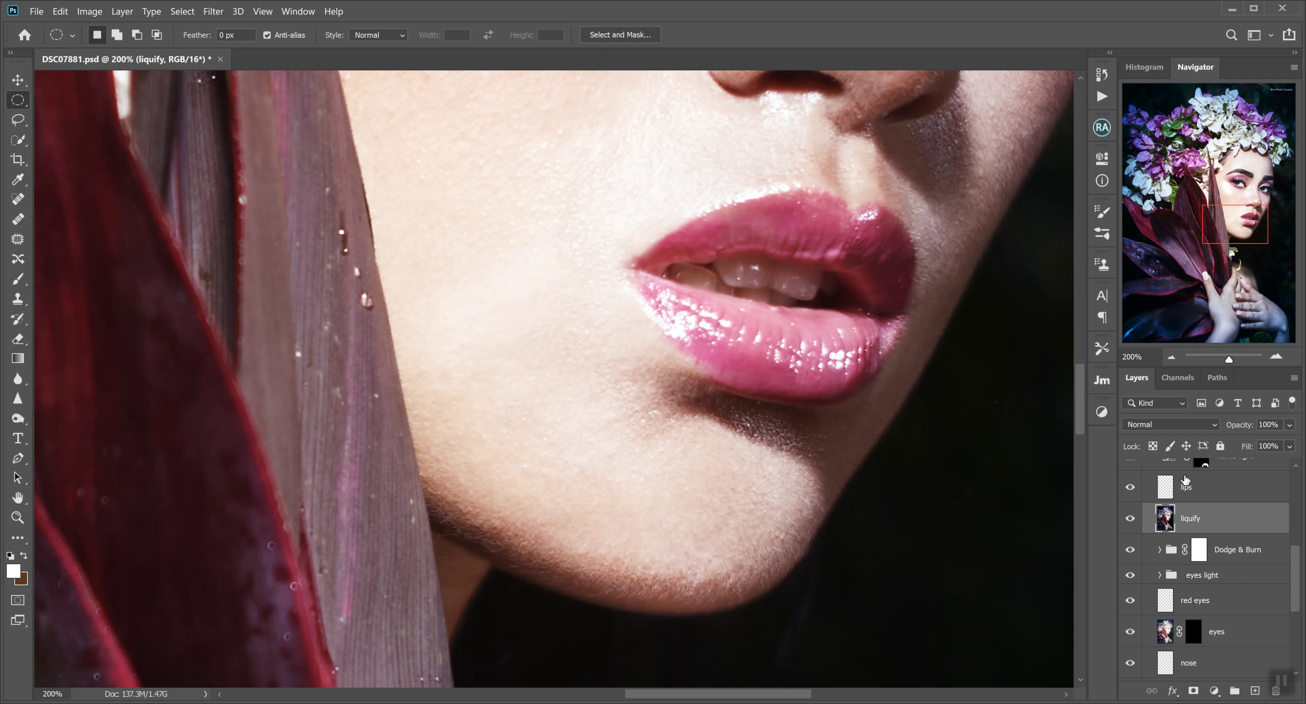
left_click(1142, 495)
left_click(1134, 490)
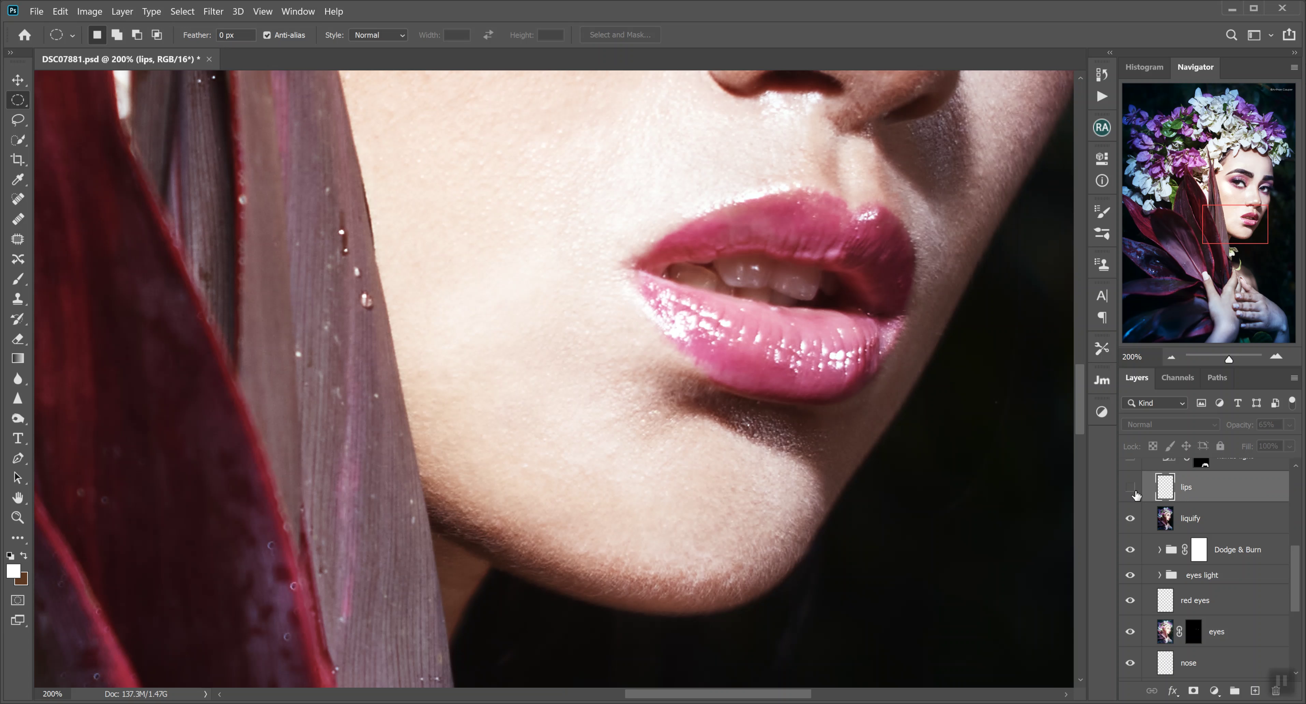
left_click(1131, 488)
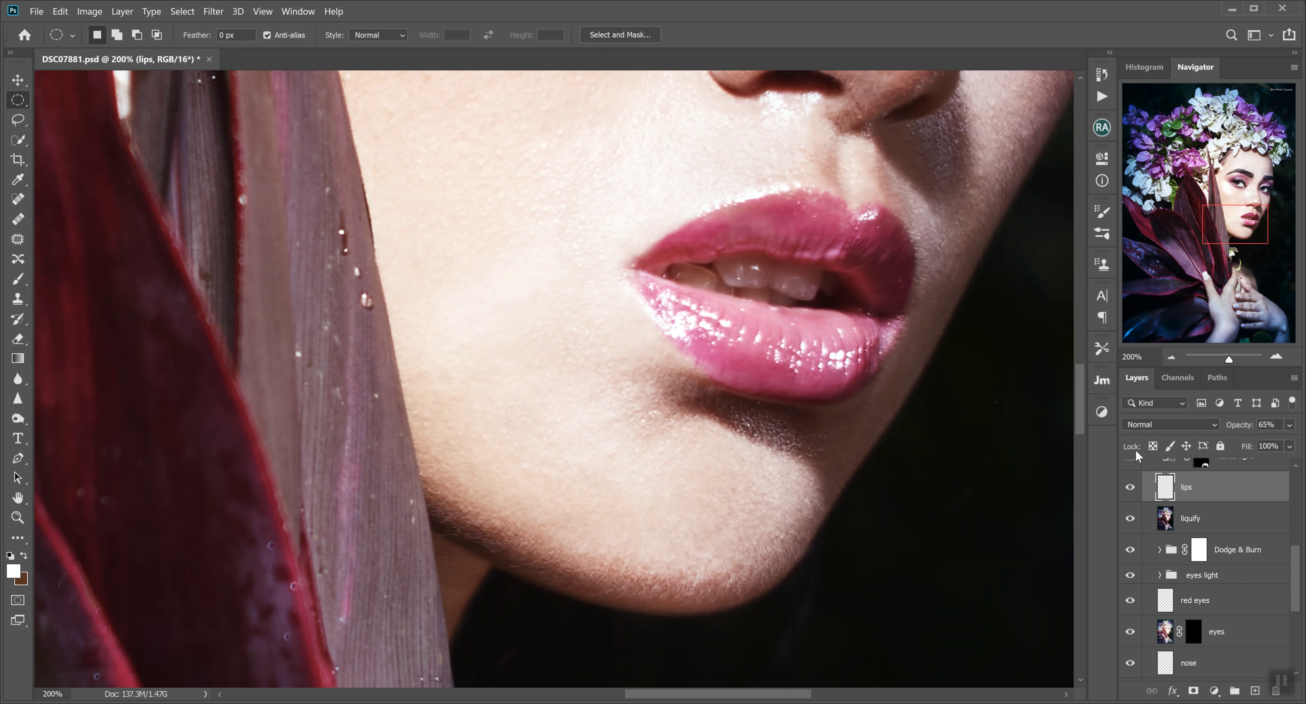
left_click(1130, 489)
left_click(1131, 488)
scroll(1252, 507, "up", 4)
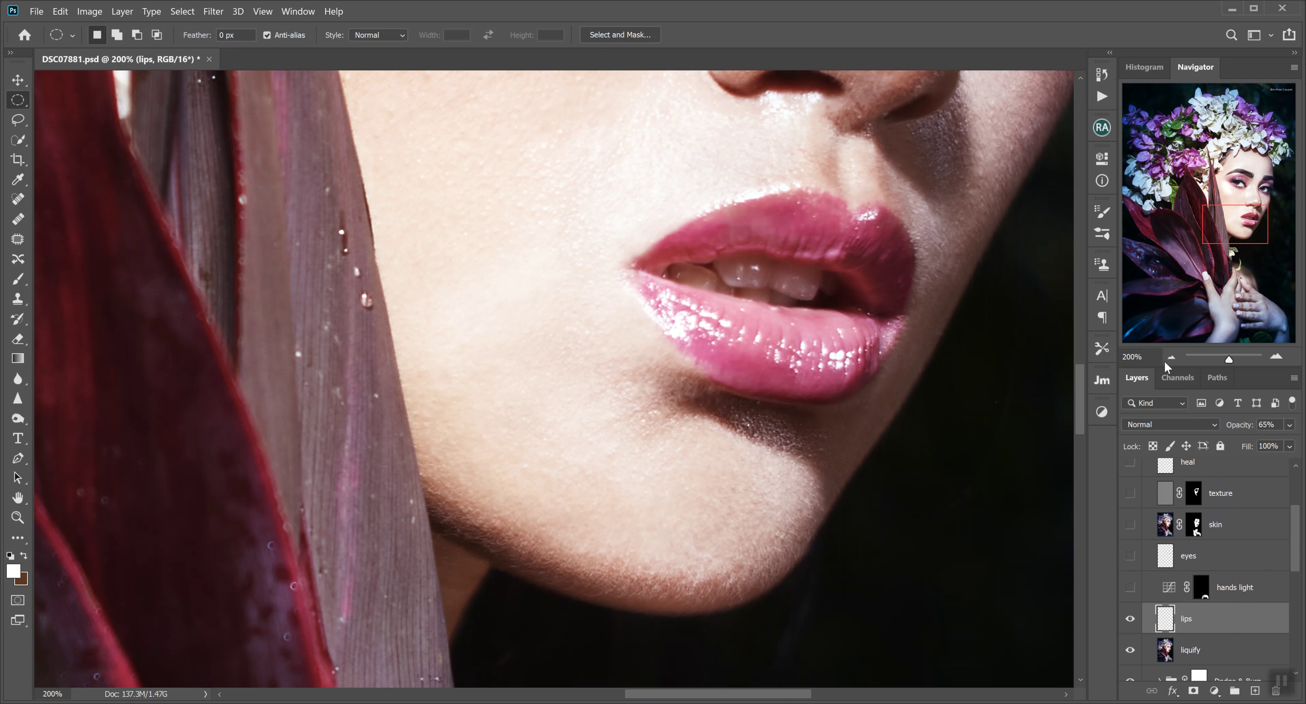
left_click(1166, 362)
left_click(1169, 361)
left_click(1172, 359)
left_click(1172, 358)
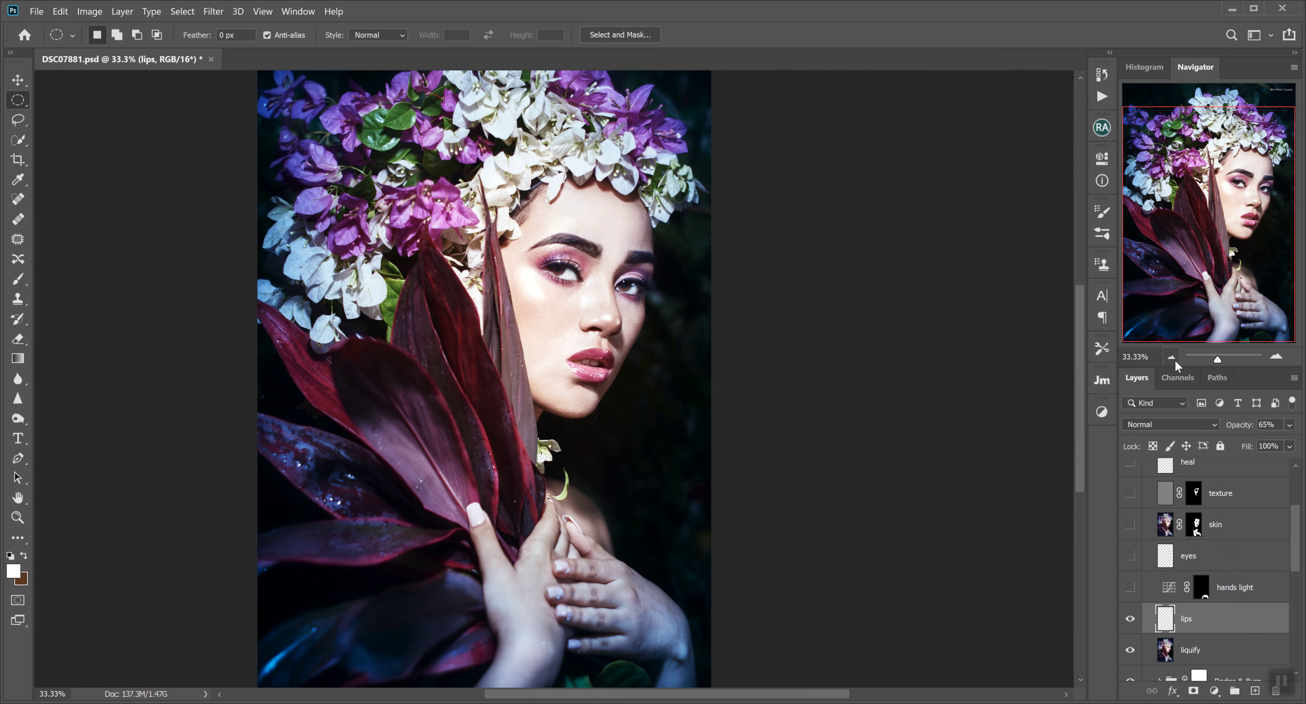
Show the hands light, eyes and skin layers one after another, selecting the eyes and skin layers as they are shown
left_click(1174, 360)
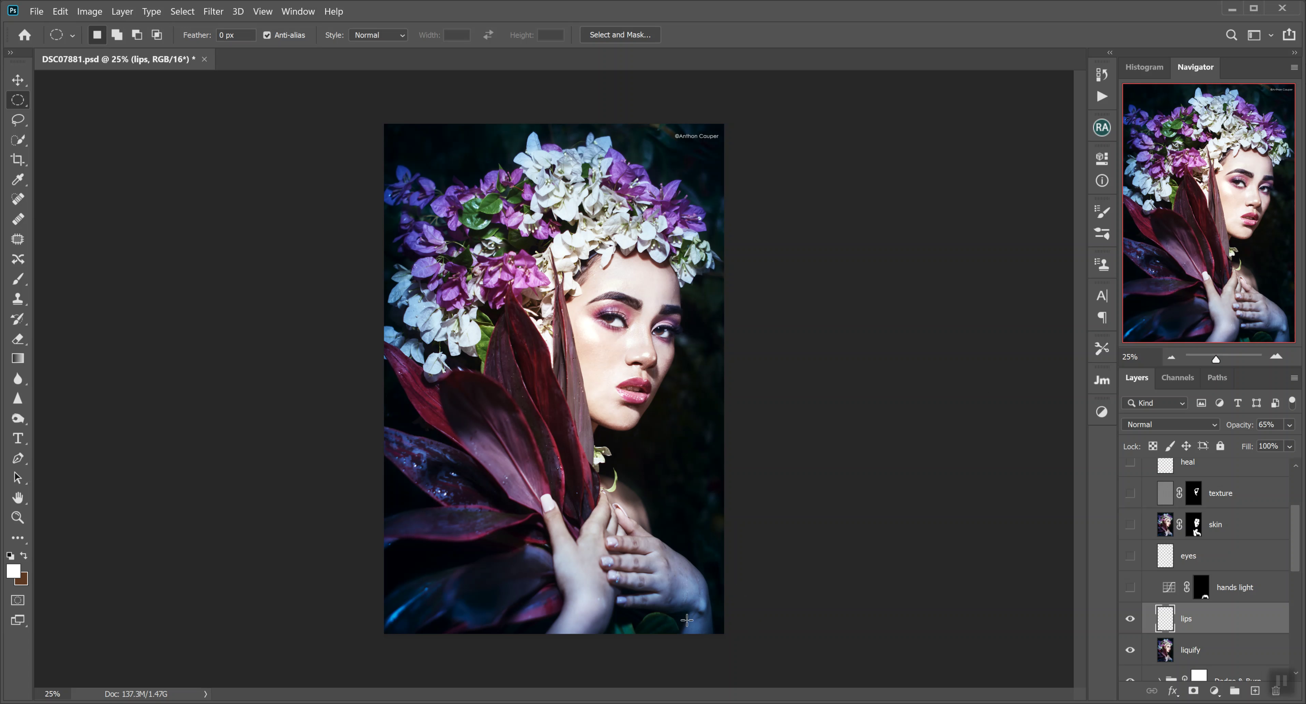
left_click(1130, 588)
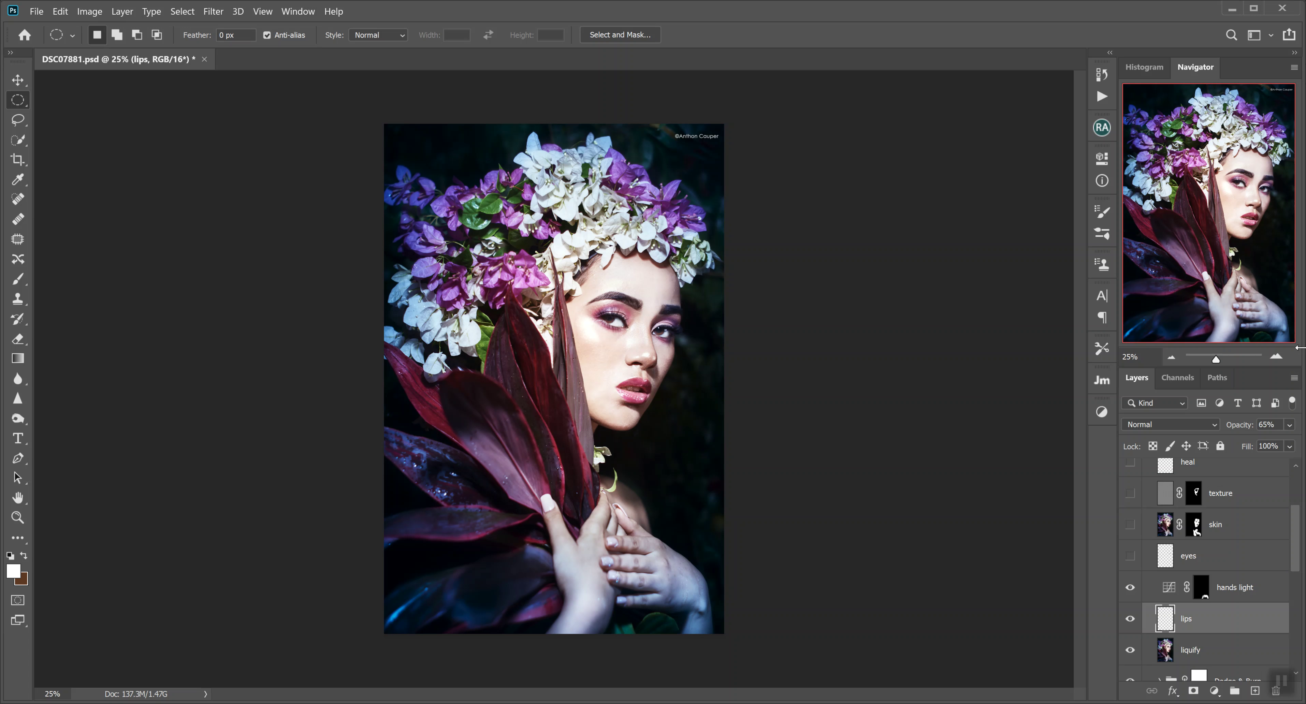
left_click(1276, 357)
left_click(1131, 556)
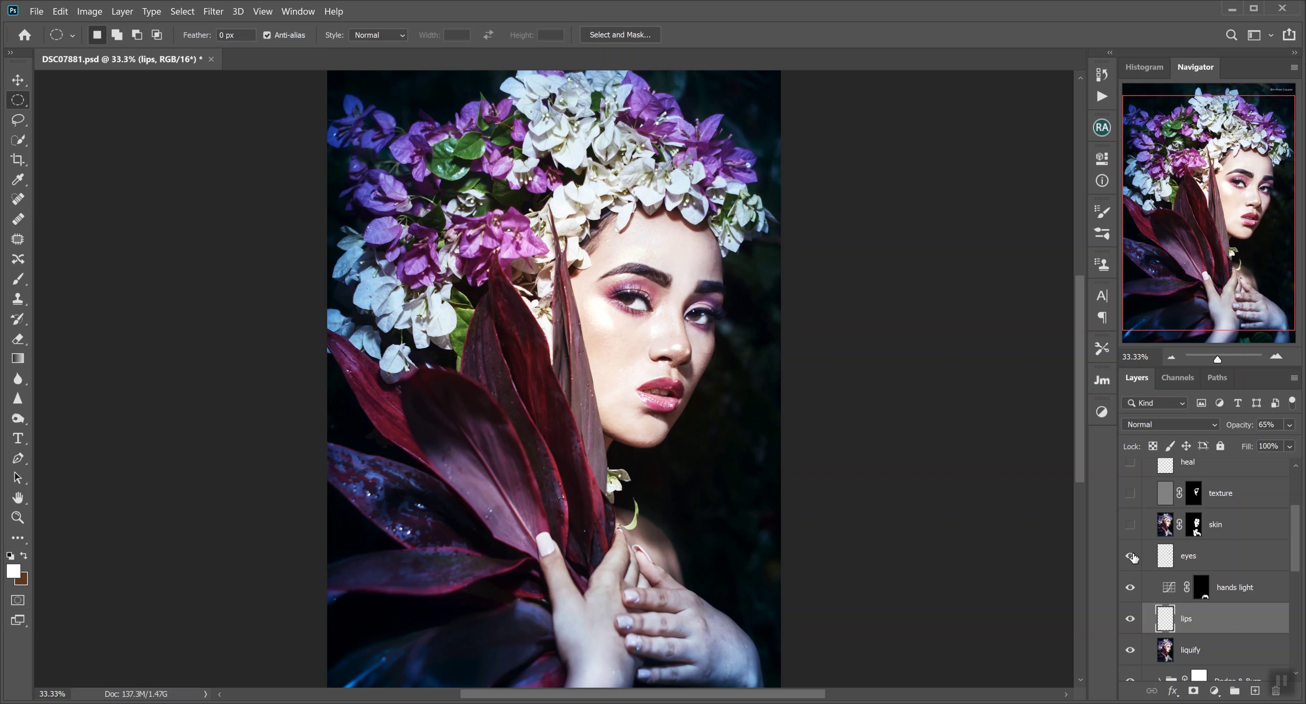
left_click(1162, 557)
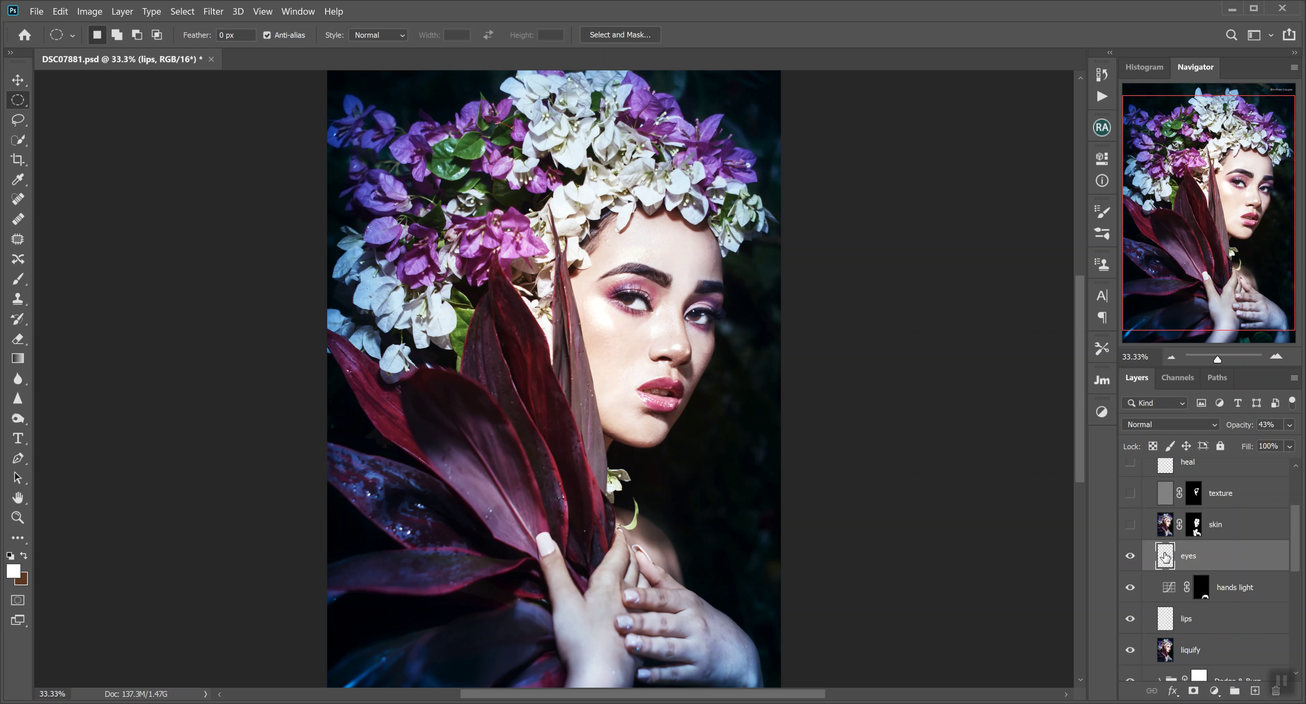
left_click(1131, 525)
left_click(1216, 528)
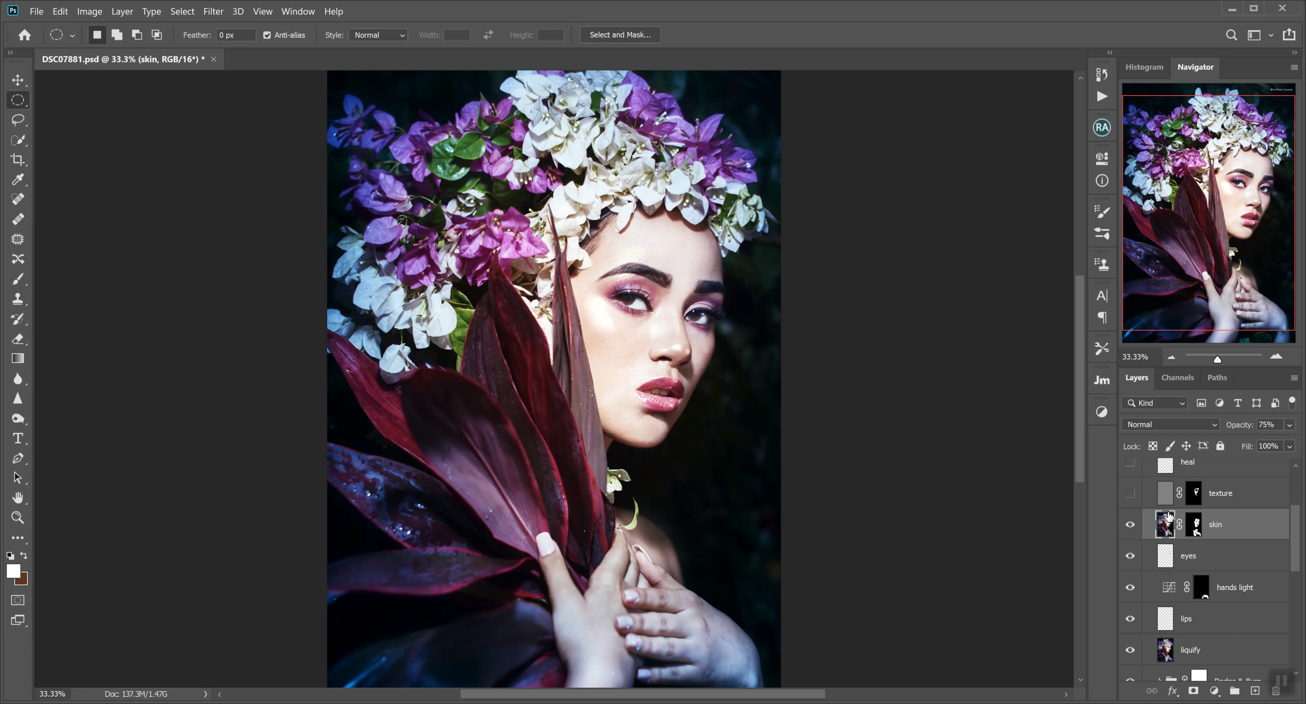
Show the texture layer, select its mask, and compare the facial skin at 100% with the layer off and on
left_click(1131, 497)
left_click(1195, 493)
left_click(1276, 357)
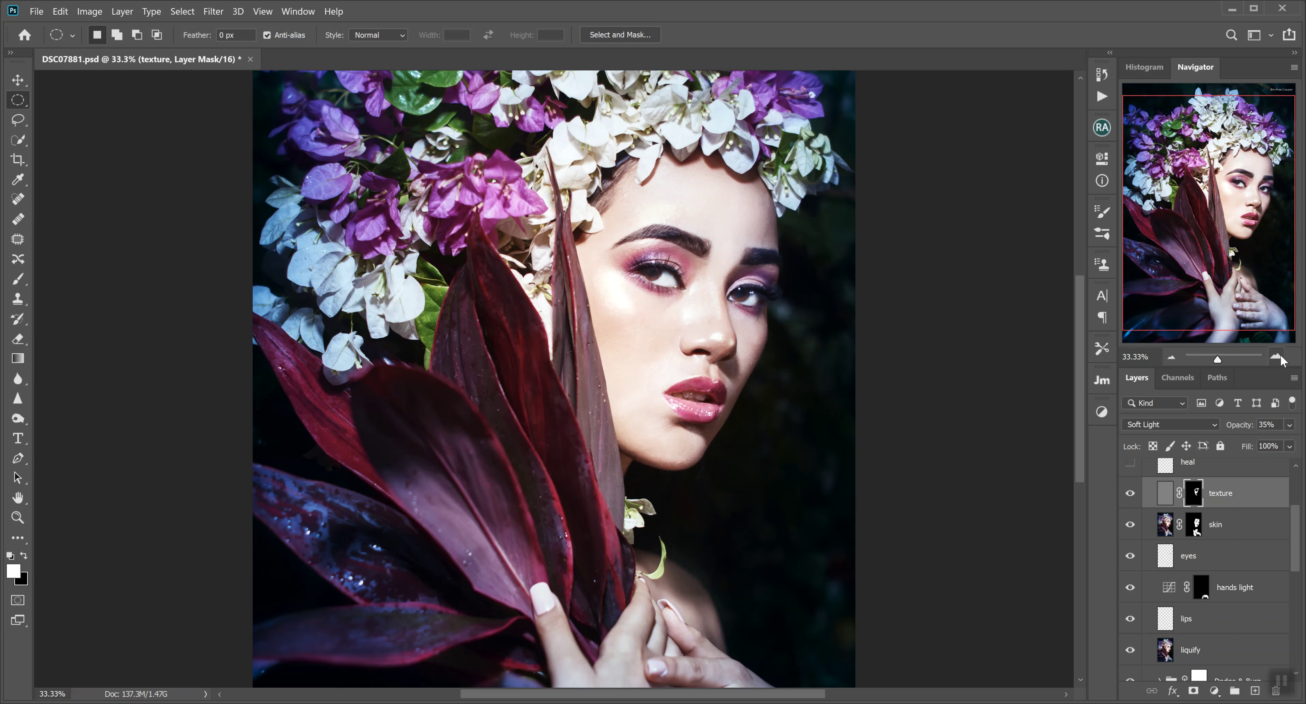
left_click(1276, 357)
left_click(1275, 357)
mouse_move(1217, 216)
left_mouse_down()
mouse_move(1233, 188)
mouse_move(1234, 206)
left_mouse_up()
left_click(1131, 495)
left_click(1133, 495)
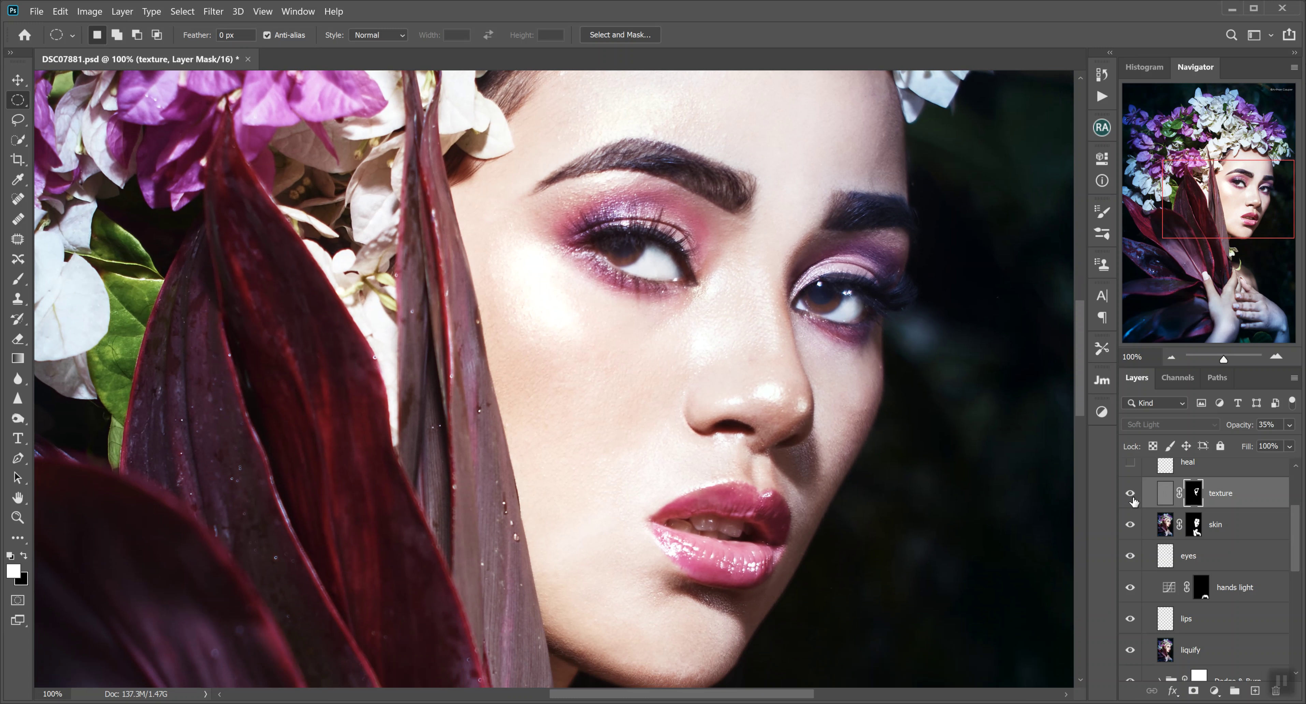
Show the heal layer and compare the face and the hands at 100% with the layer off and on
left_click_drag(1296, 556, 1275, 518)
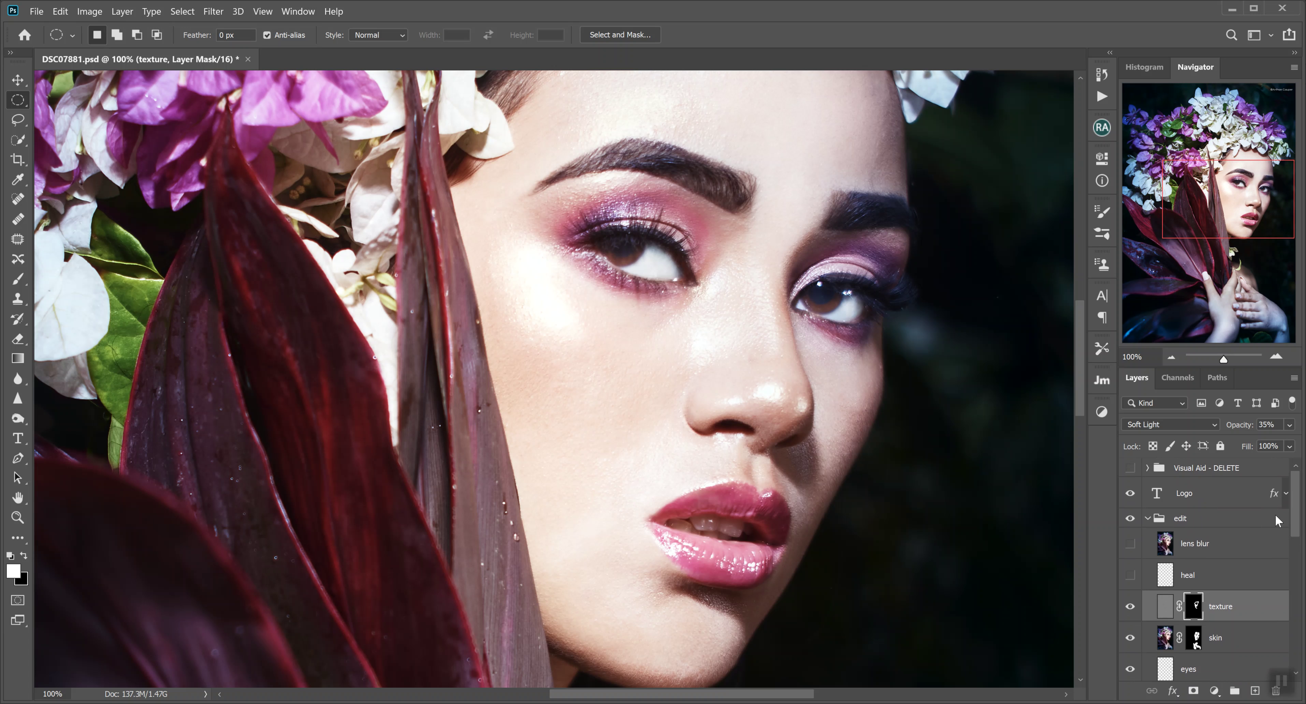
left_click(1130, 576)
left_click(1130, 576)
left_click(1242, 303)
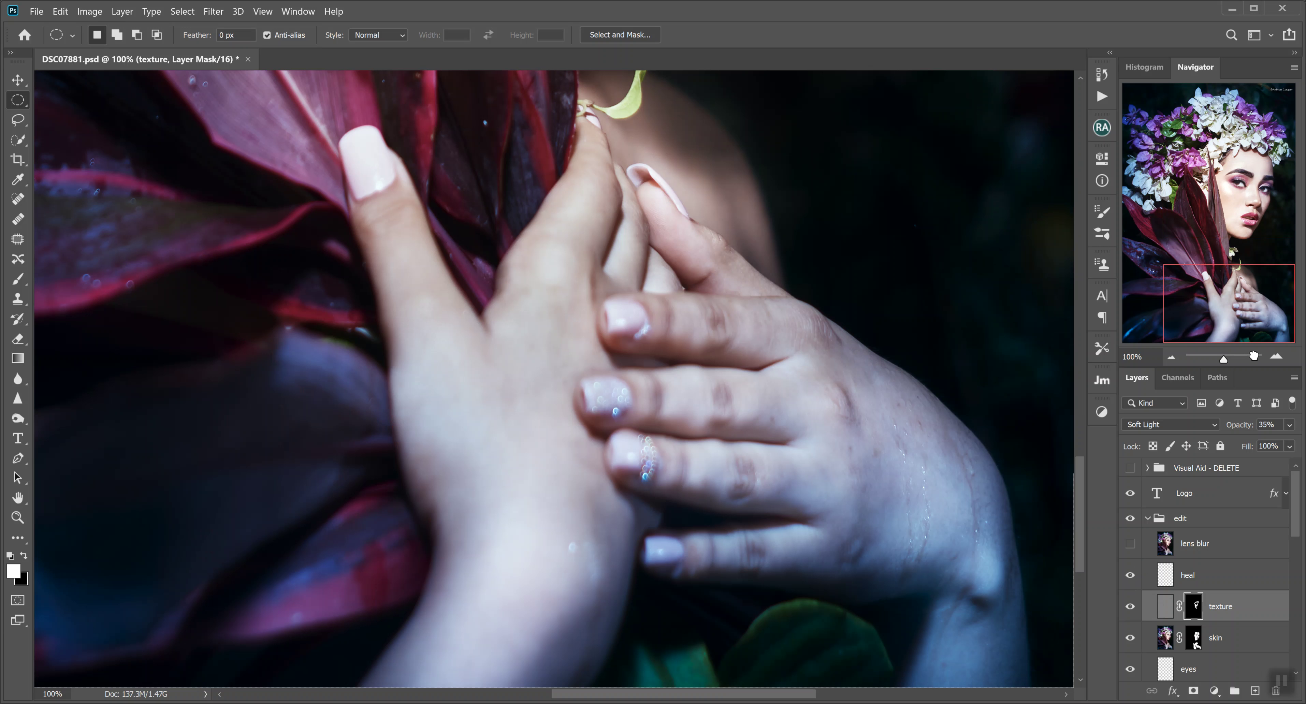
left_click(1131, 576)
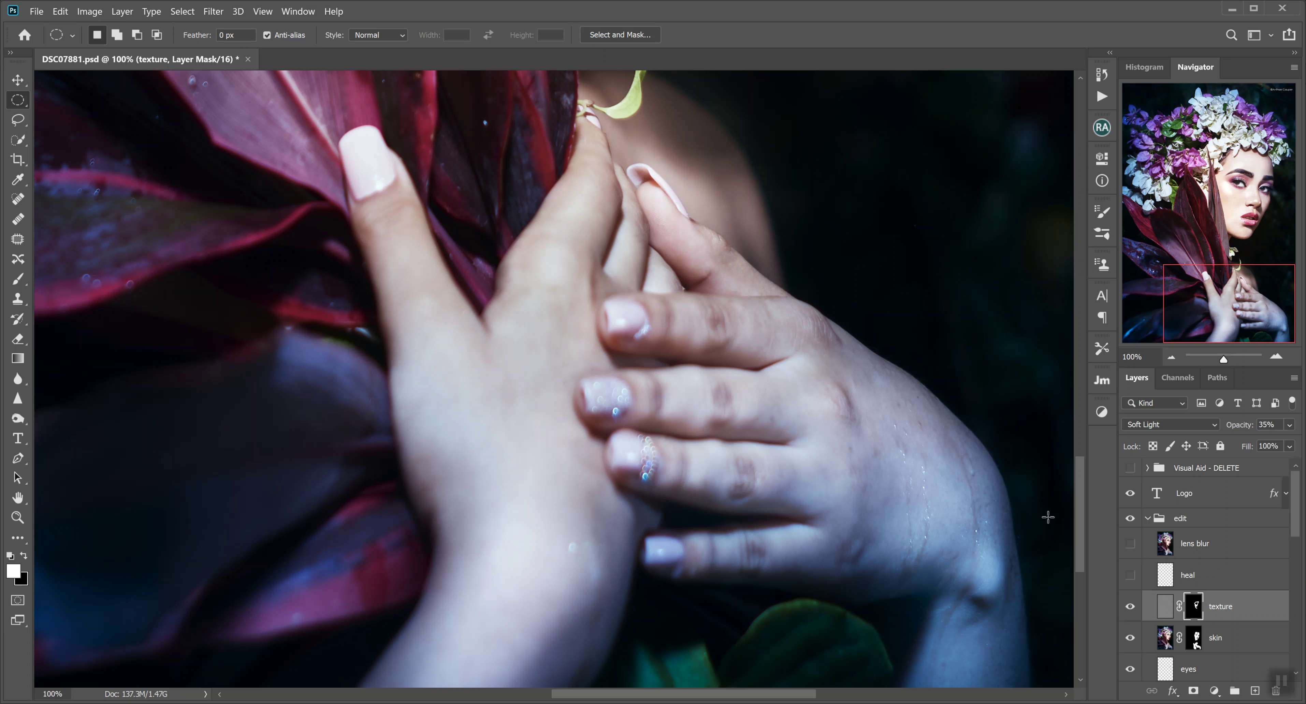
left_click(1131, 578)
Return to the whole portrait, then show and select the lens blur layer
left_click(1171, 356)
left_click(1171, 357)
left_click(1173, 352)
left_click(1274, 357)
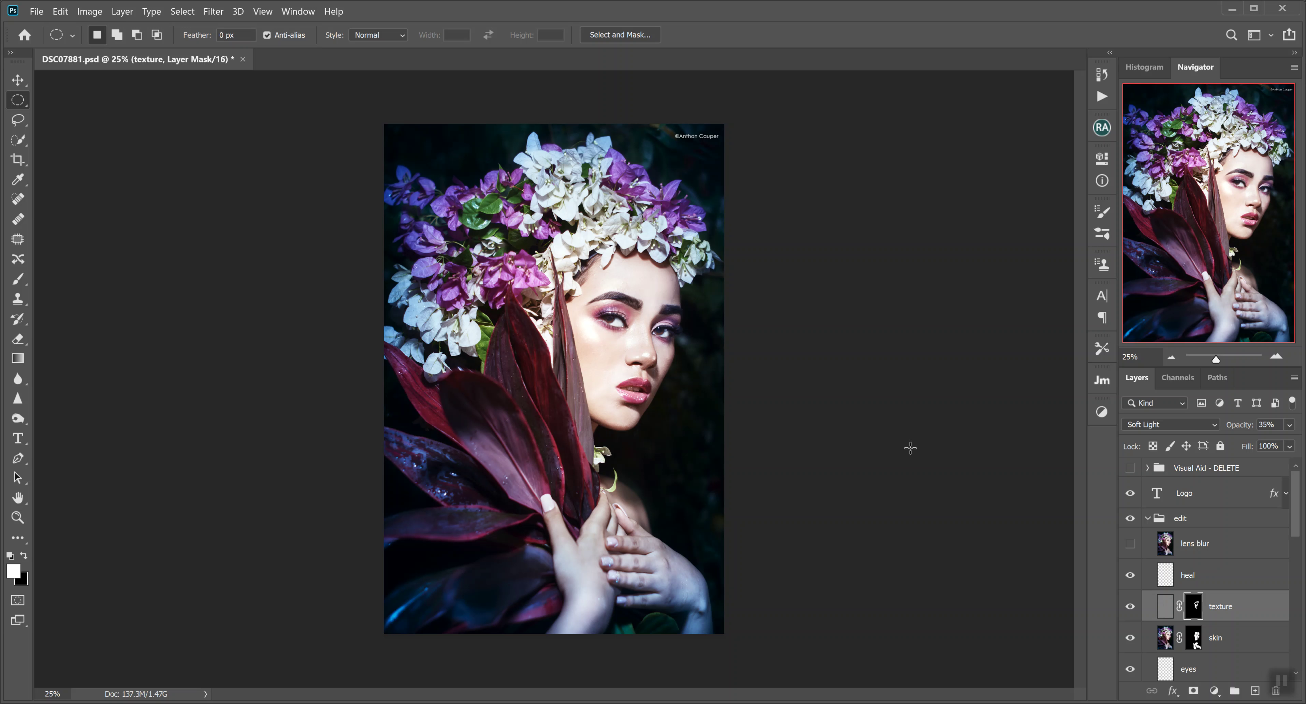
left_click(1276, 357)
left_click(1170, 357)
left_click(1131, 543)
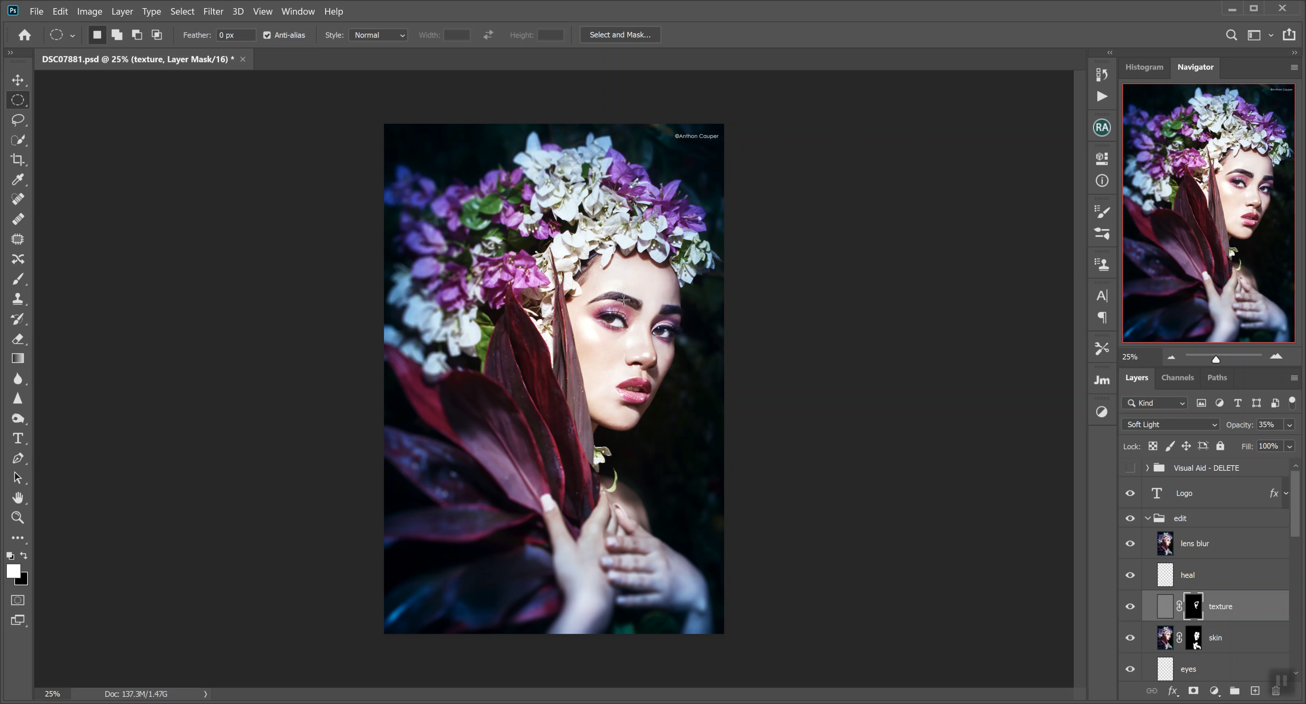
left_click(1196, 544)
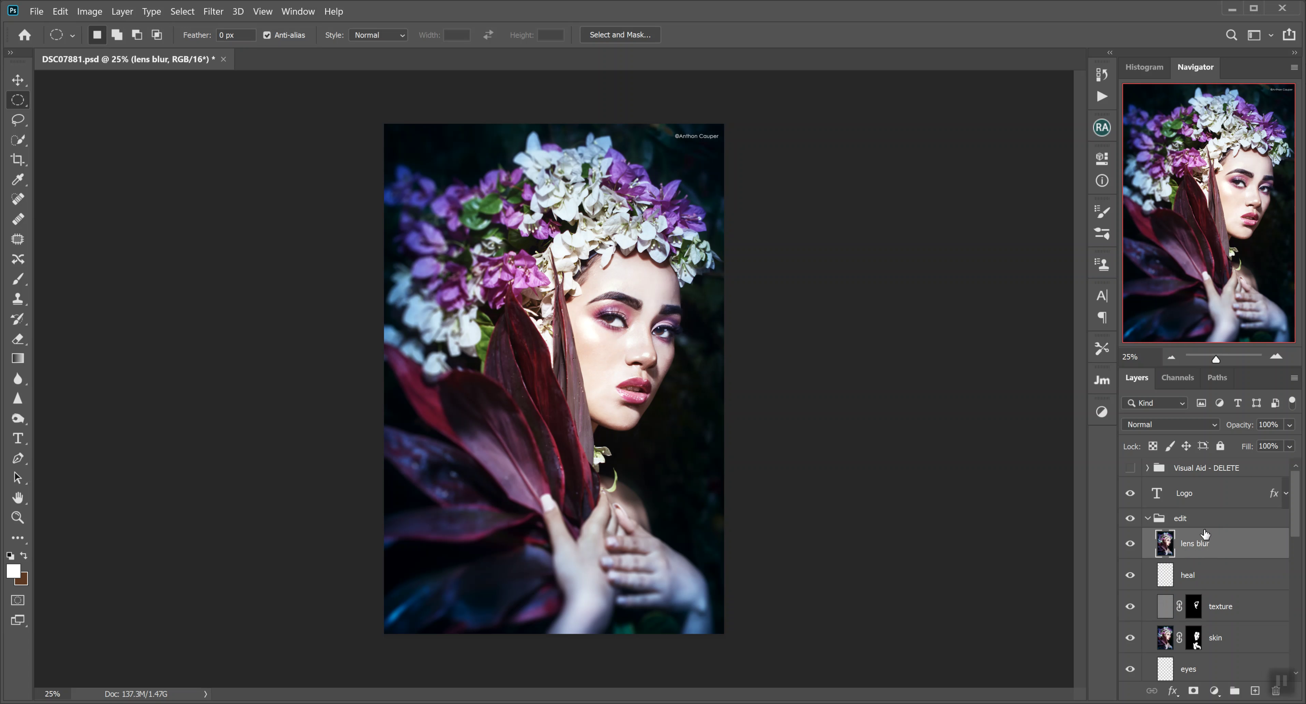
Examine the lens blur around the face and leaves at 100%
left_click(1276, 359)
left_click(1275, 358)
left_click(1274, 358)
left_click(1272, 360)
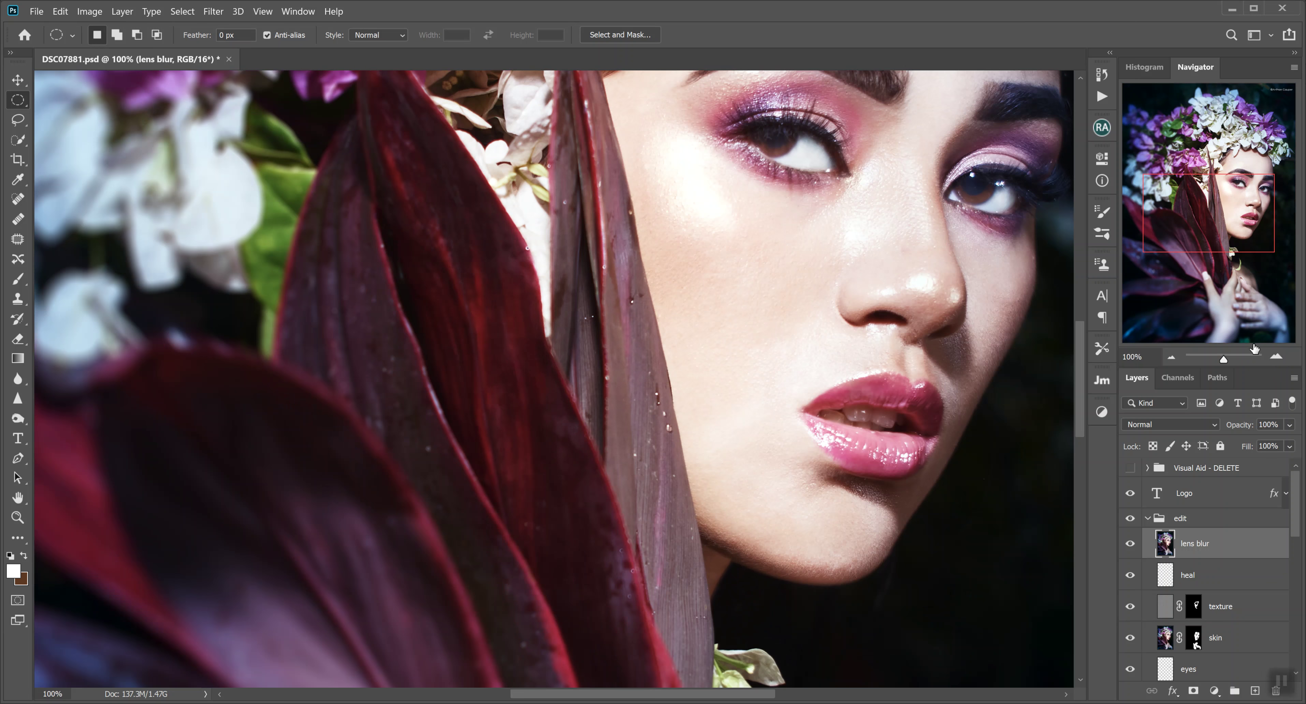
left_click_drag(1202, 227, 1222, 214)
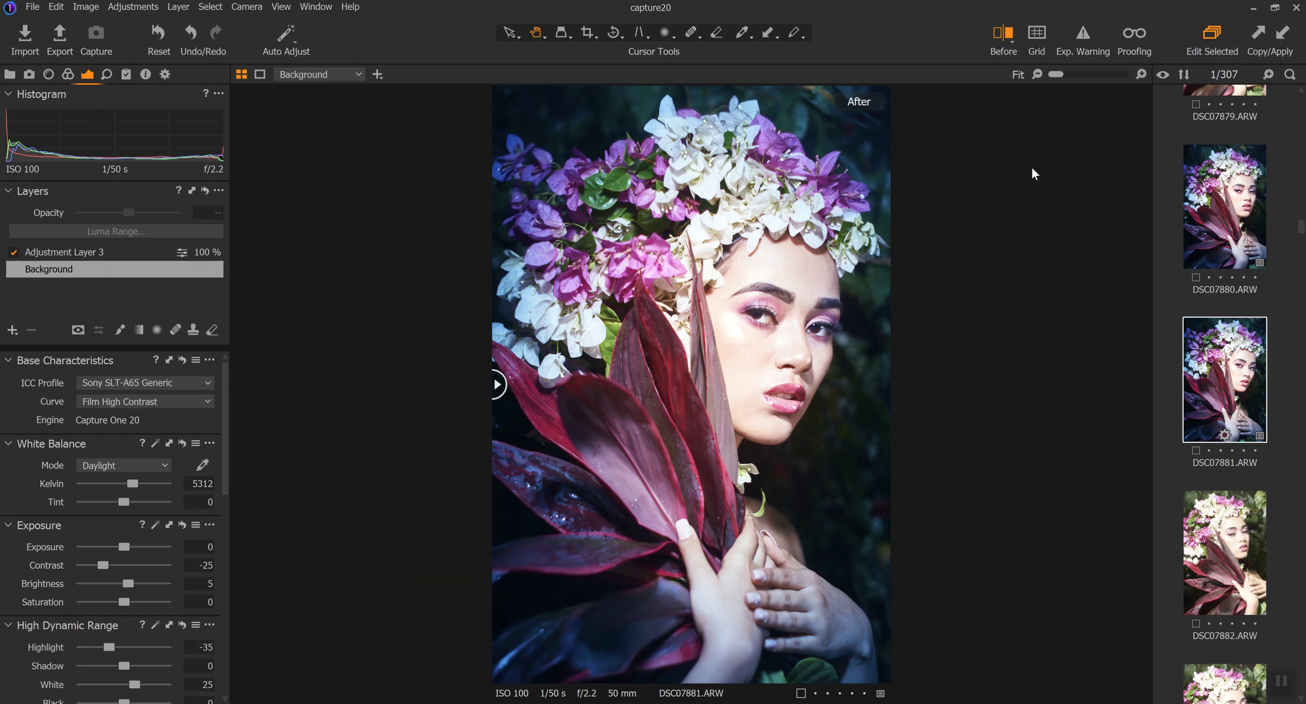
Switch to Capture One and compare the raw portrait before and after its adjustments
left_click(1004, 45)
left_click_drag(689, 384, 1003, 451)
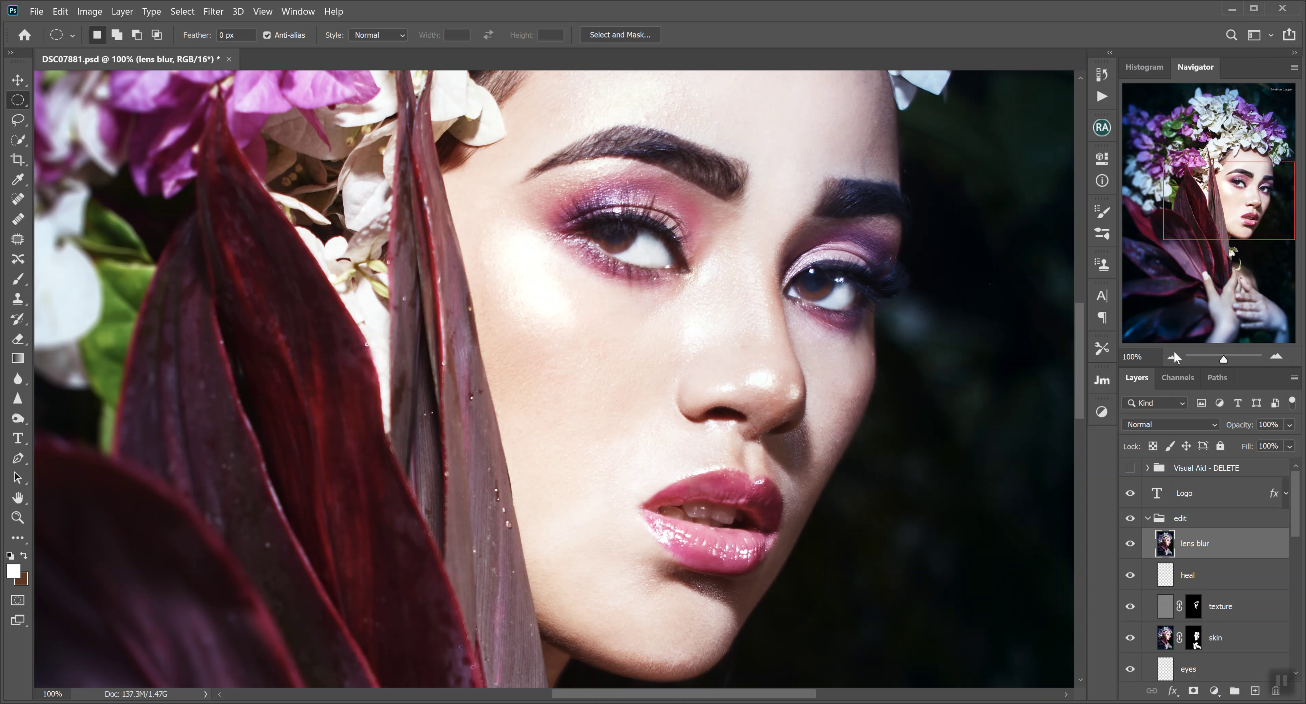
Switch back to Photoshop and review the retouched portrait as a whole and the face at 100%
left_click(1173, 353)
left_click(1172, 352)
left_click(1173, 353)
left_click(1172, 352)
left_click(1172, 352)
left_click(1278, 359)
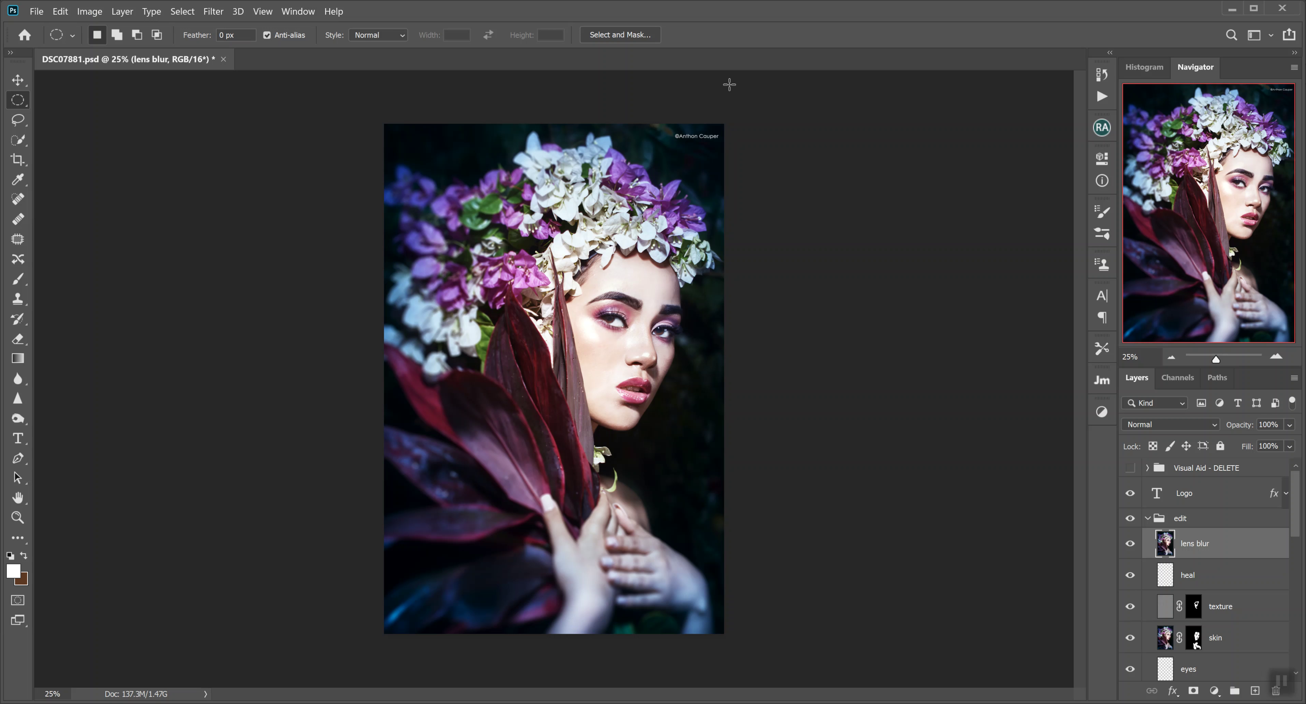
left_click(1277, 358)
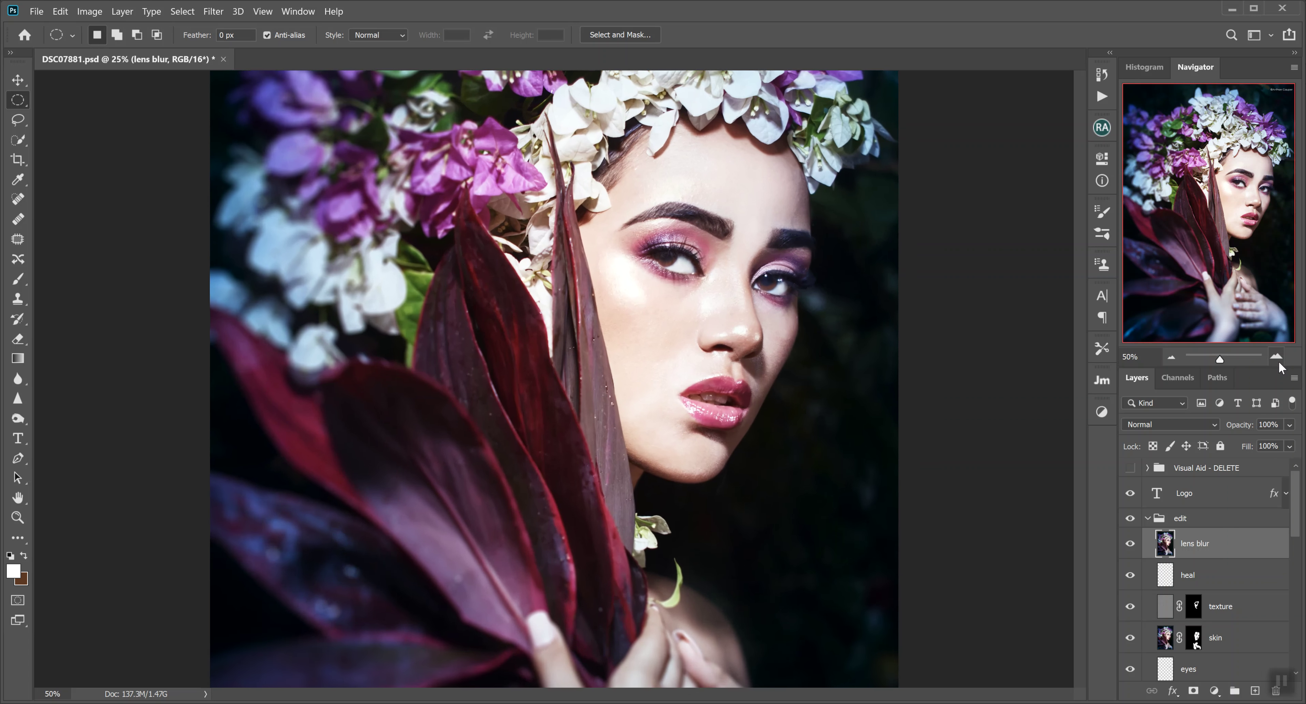
left_click(1277, 358)
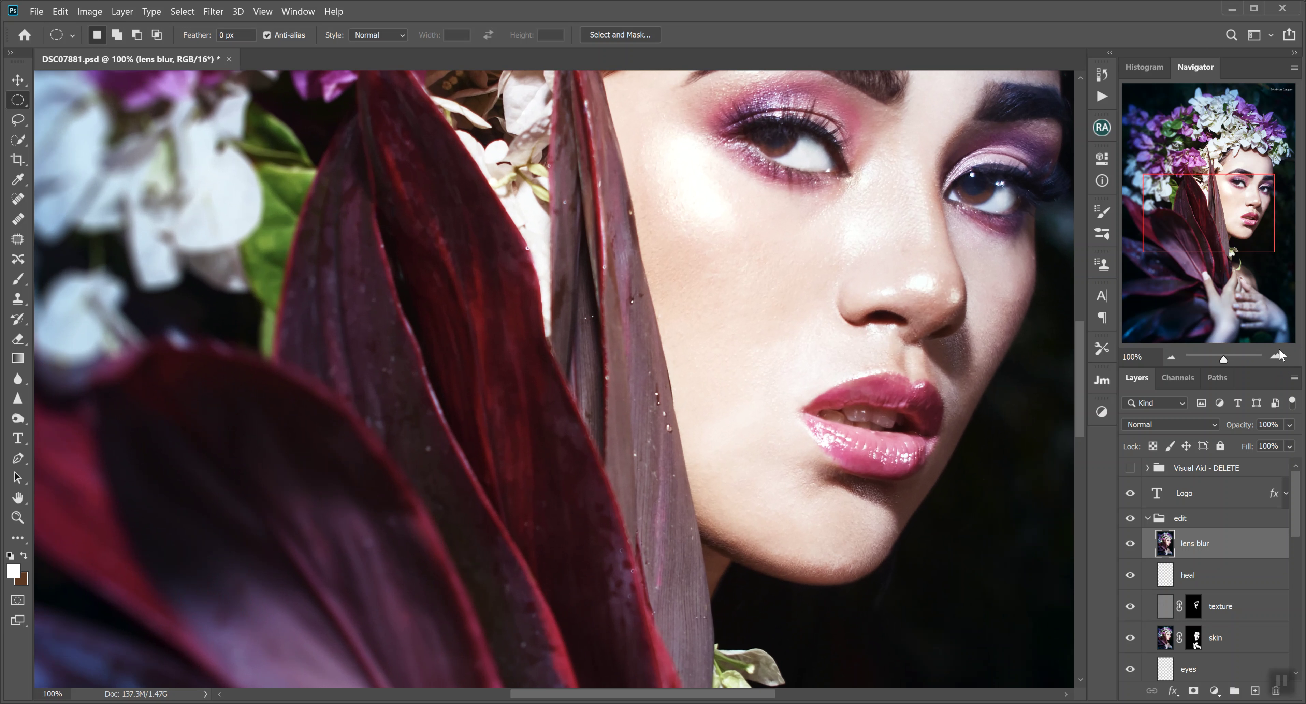
left_click_drag(1232, 184, 1282, 213)
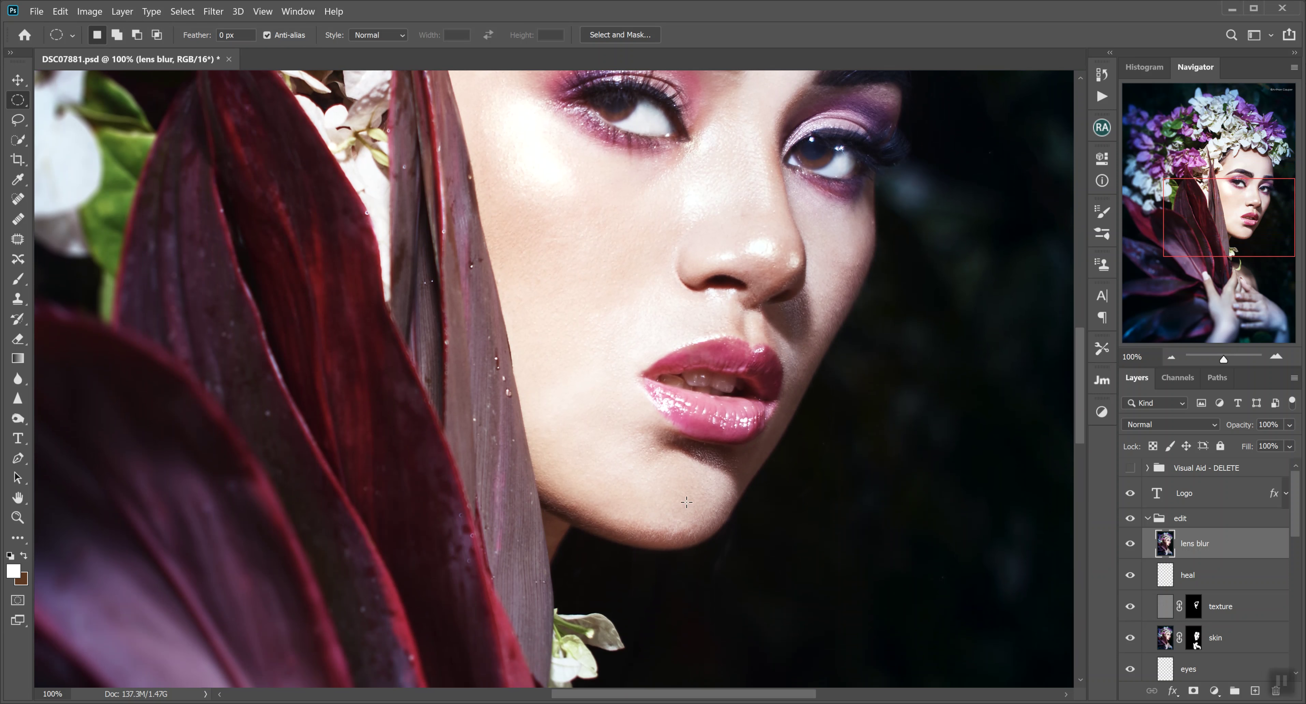
mouse_move(1229, 226)
left_mouse_down()
mouse_move(1229, 153)
mouse_move(1225, 296)
mouse_move(1240, 248)
mouse_move(1233, 204)
left_mouse_up()
left_click(1174, 354)
left_click(1175, 354)
left_click(1176, 353)
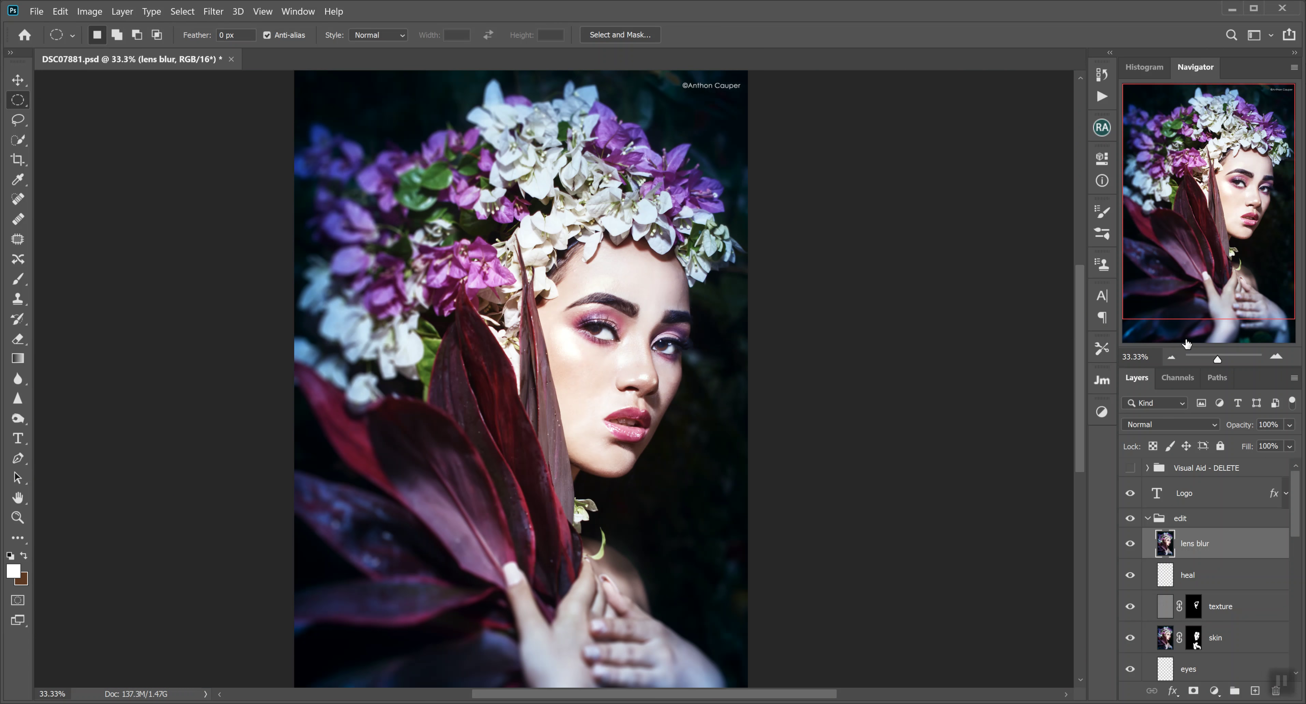
left_click(1175, 354)
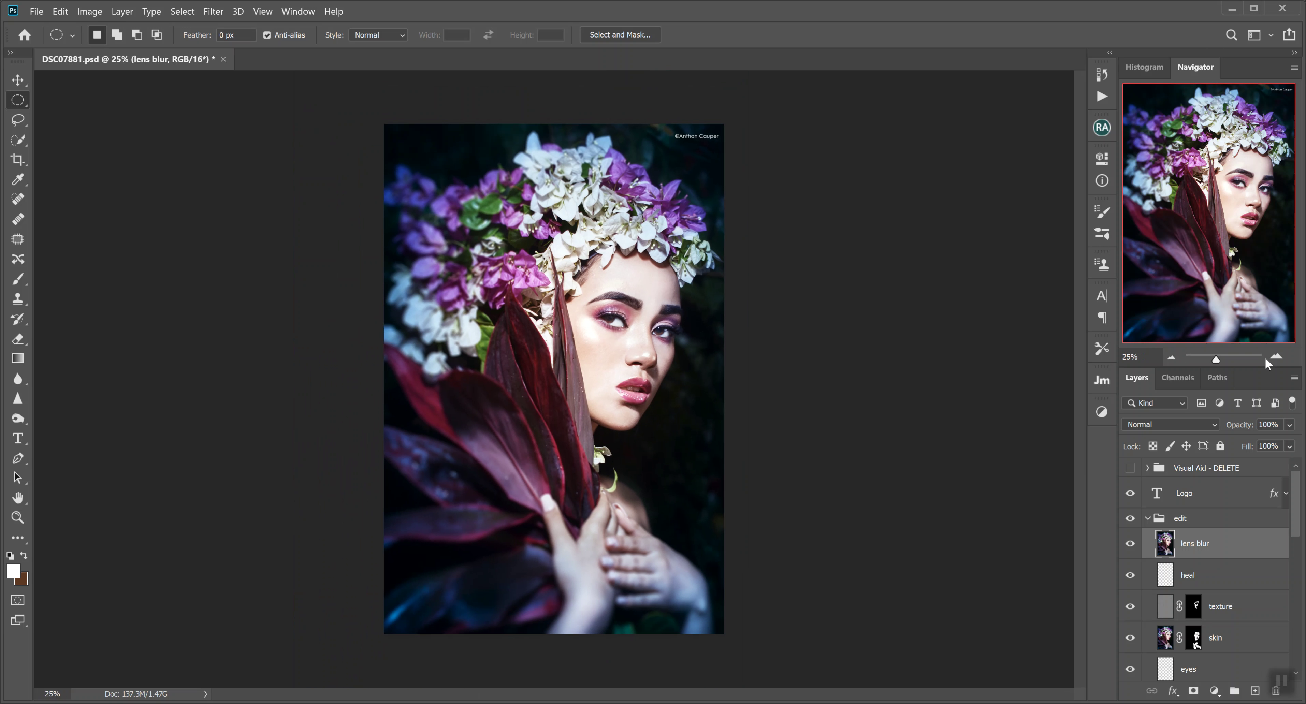
left_click(1276, 358)
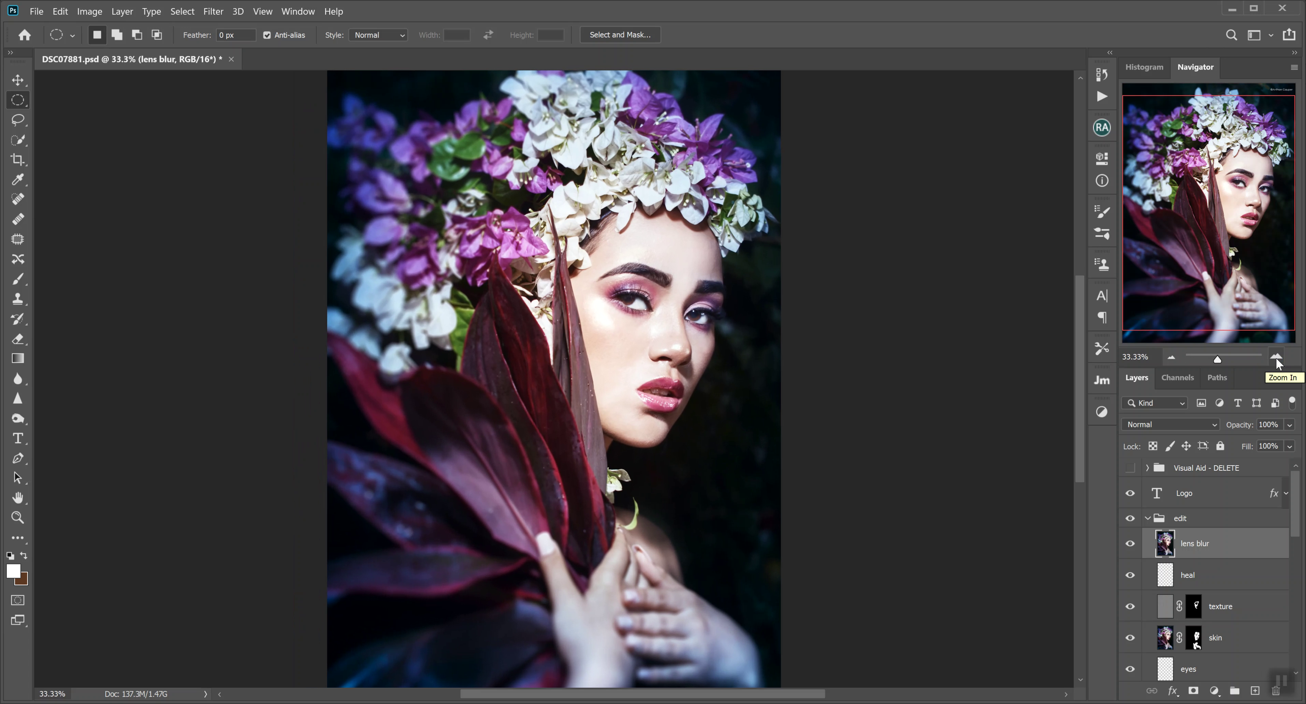